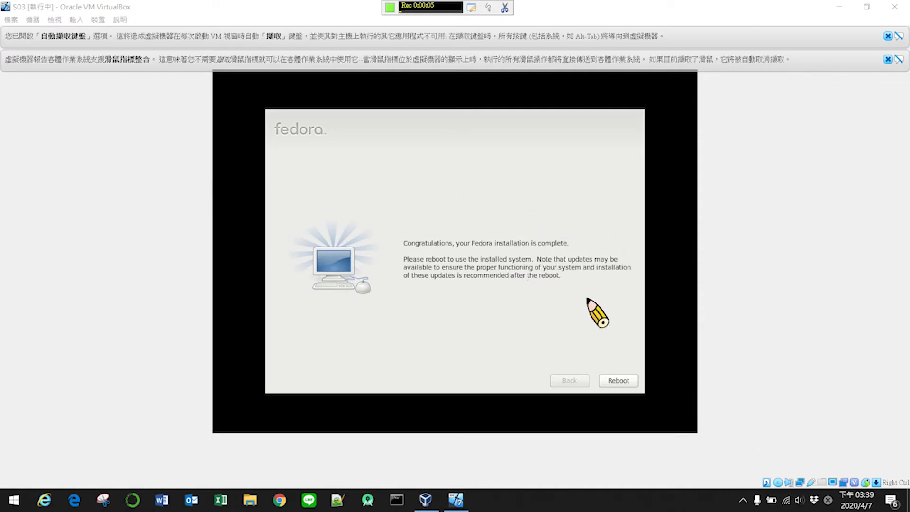
- Reboot the VM and boot the Fedora entry from the GRUB menu
{"action": "left_click", "coordinate": [618, 381]}
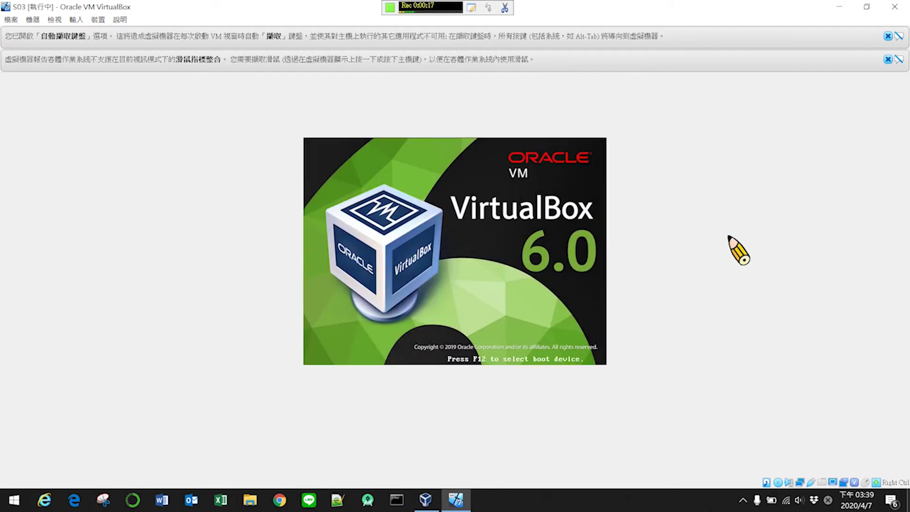
{"action": "key", "text": "Down"}
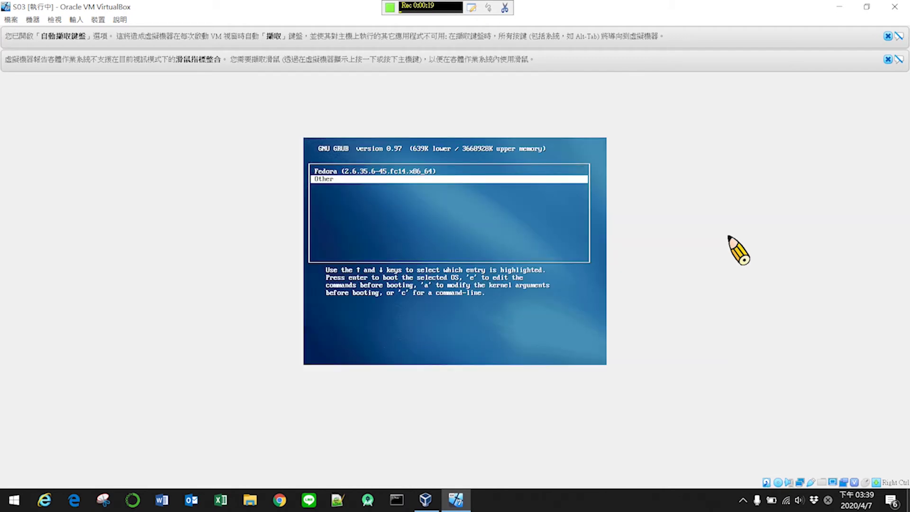
{"action": "key", "text": "Up"}
{"action": "key", "text": "Down"}
{"action": "key", "text": "Up"}
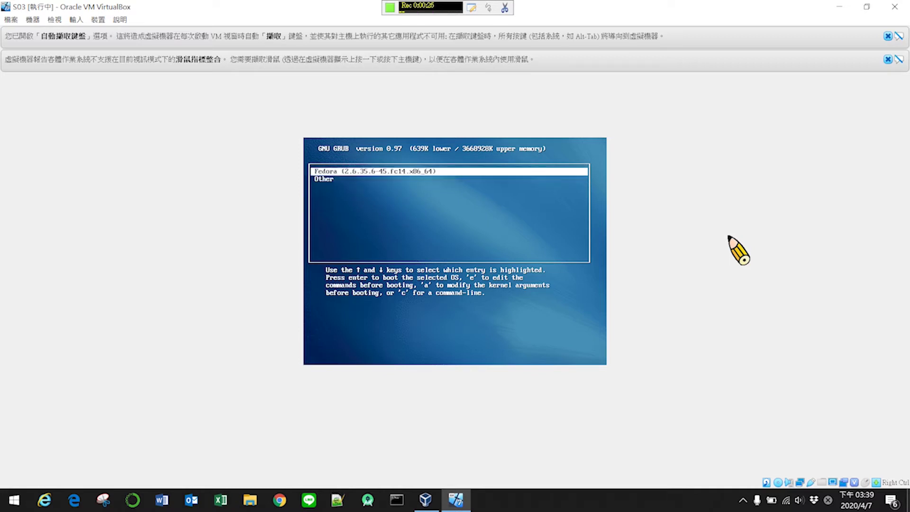
{"action": "key", "text": "Down"}
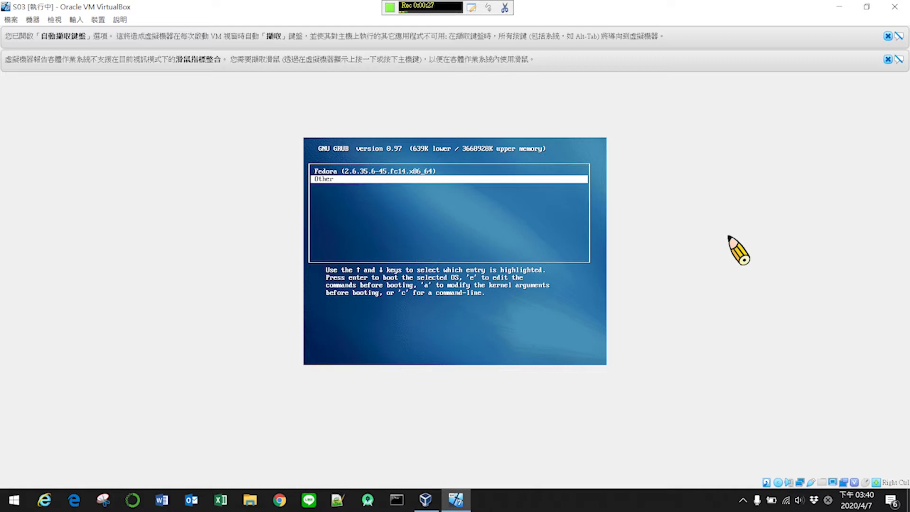
{"action": "key", "text": "Up"}
{"action": "key", "text": "Down"}
{"action": "key", "text": "Up"}
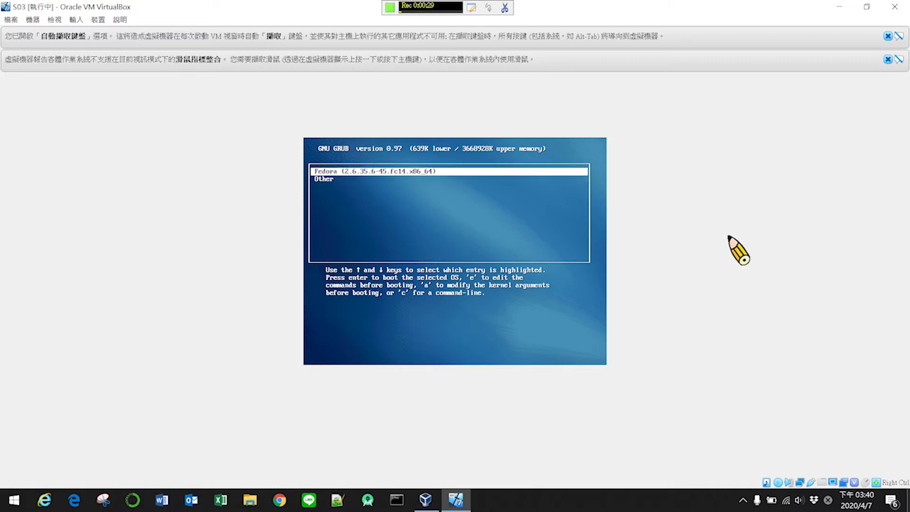
{"action": "key", "text": "Down"}
{"action": "key", "text": "Up"}
{"action": "key", "text": "Down"}
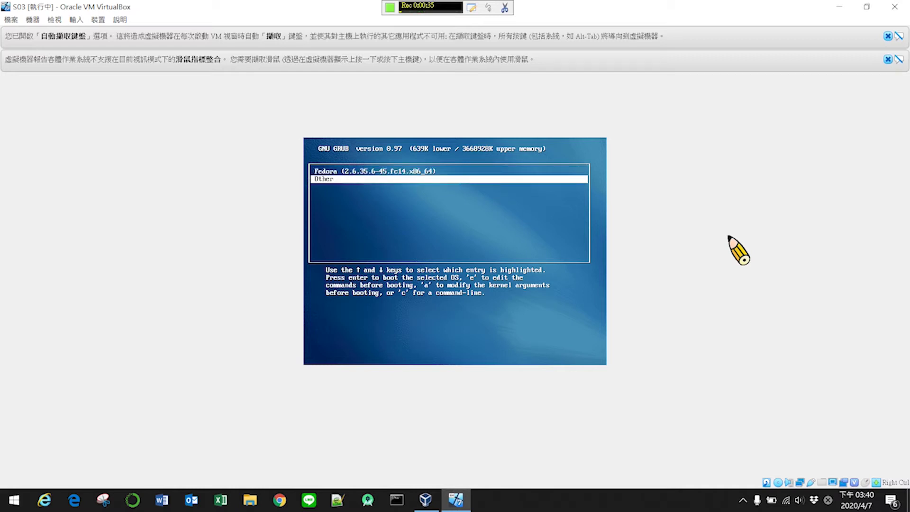
{"action": "key", "text": "Up"}
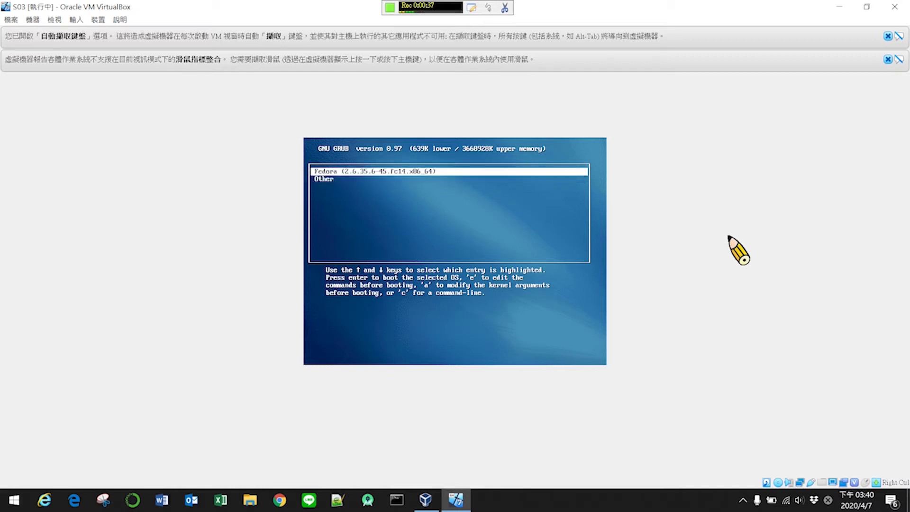
{"action": "key", "text": "Return"}
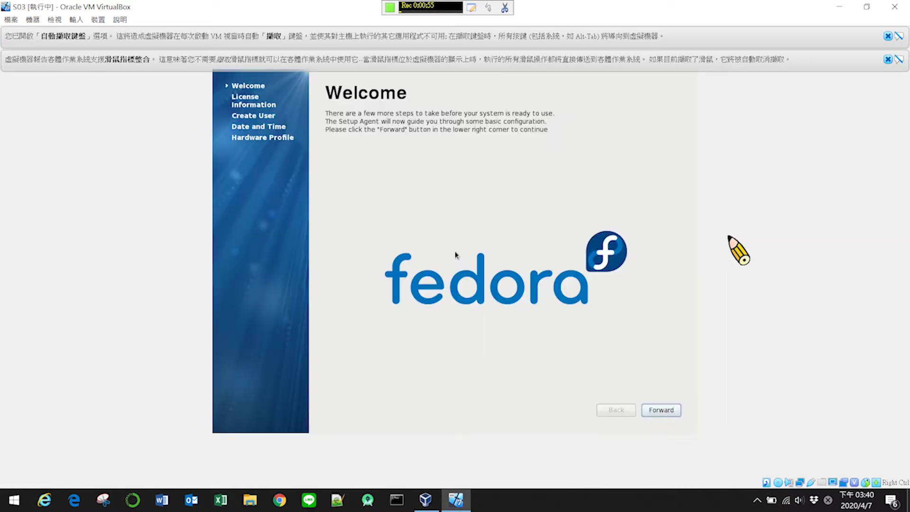
- Advance past Welcome and License, and enter us22 as both username and full name
{"action": "left_click", "coordinate": [657, 412]}
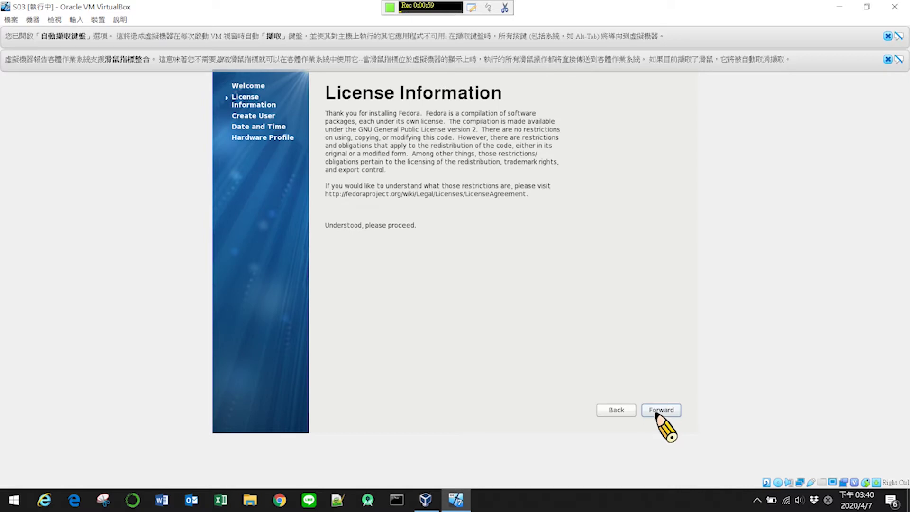
{"action": "left_click", "coordinate": [660, 411]}
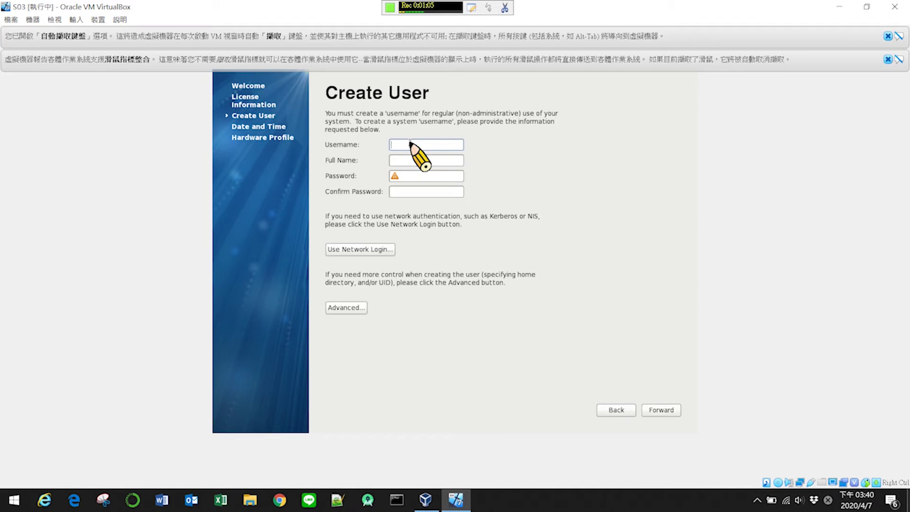
{"action": "type", "text": "us22"}
{"action": "left_click_drag", "start_coordinate": [407, 145], "coordinate": [388, 149]}
{"action": "key", "text": "ctrl+c"}
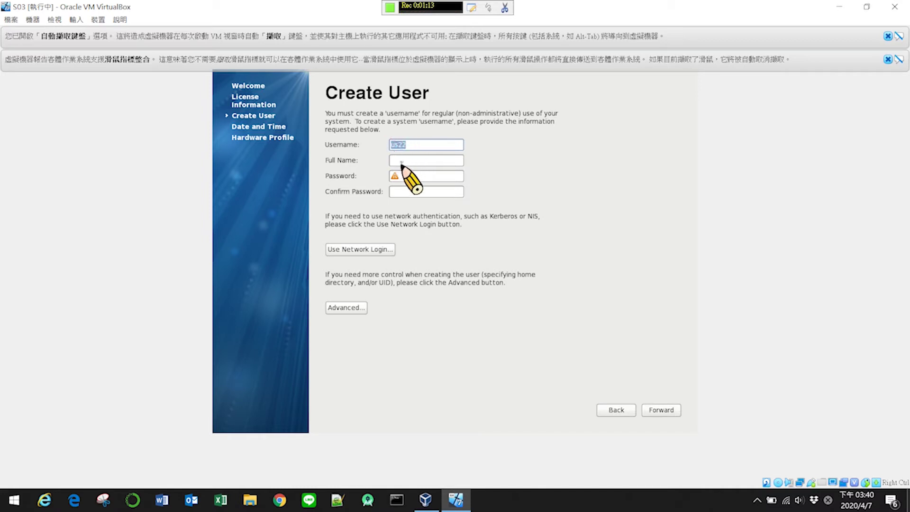
{"action": "left_click", "coordinate": [403, 161]}
{"action": "key", "text": "ctrl+v"}
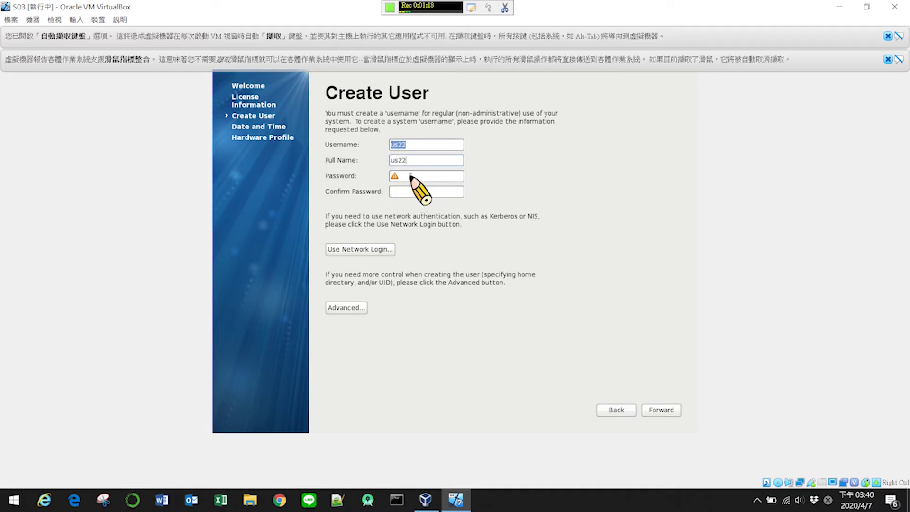
- Set and confirm the account password, accepting the short-password warning
{"action": "left_click", "coordinate": [414, 177]}
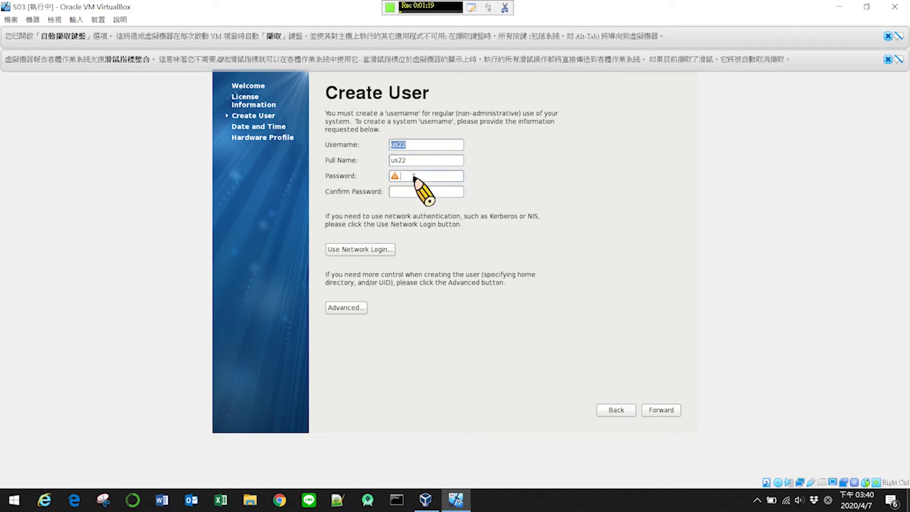
{"action": "type", "text": "•••••"}
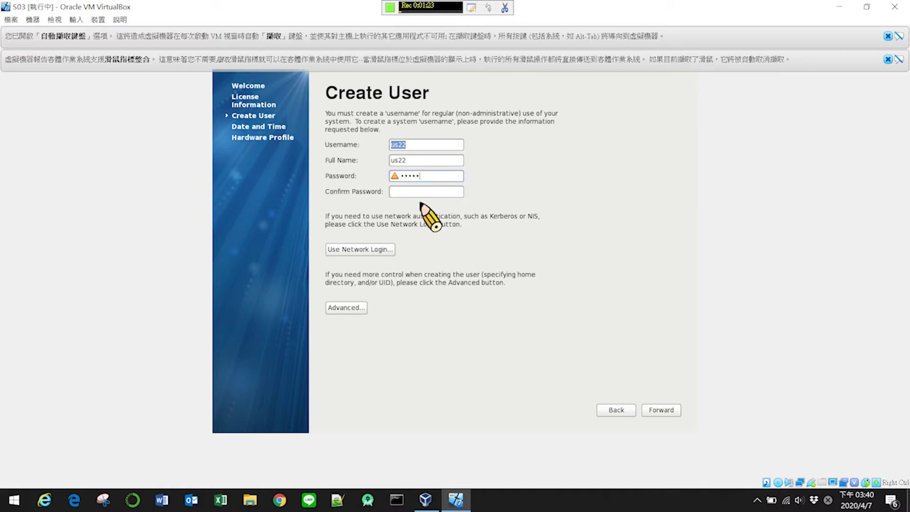
{"action": "left_click", "coordinate": [425, 190]}
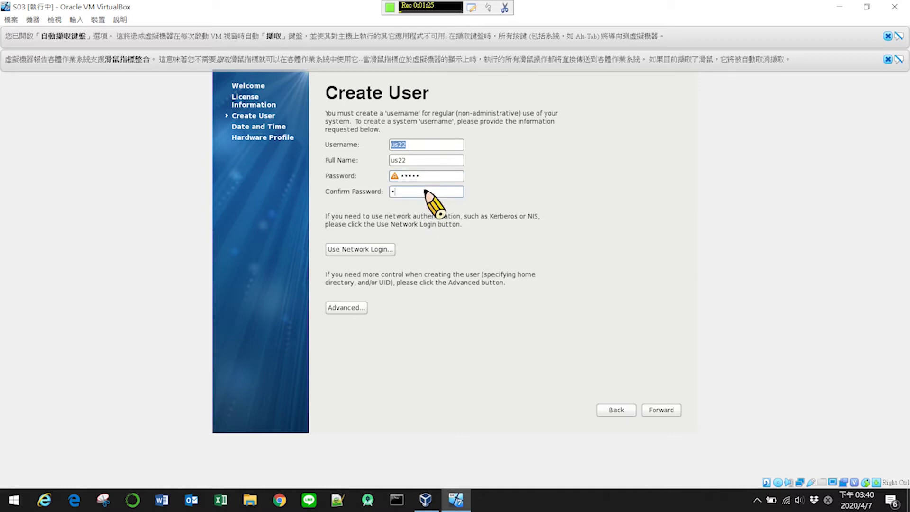
{"action": "type", "text": "•••"}
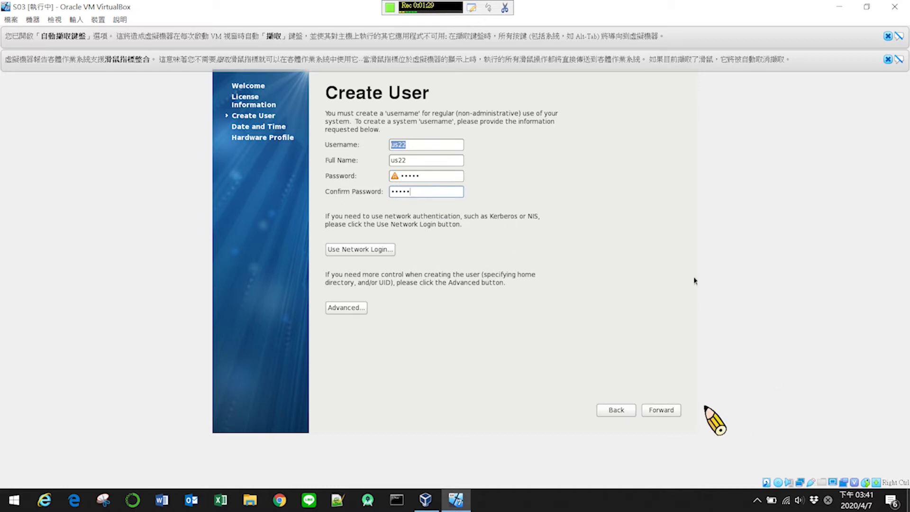
{"action": "left_click", "coordinate": [667, 412]}
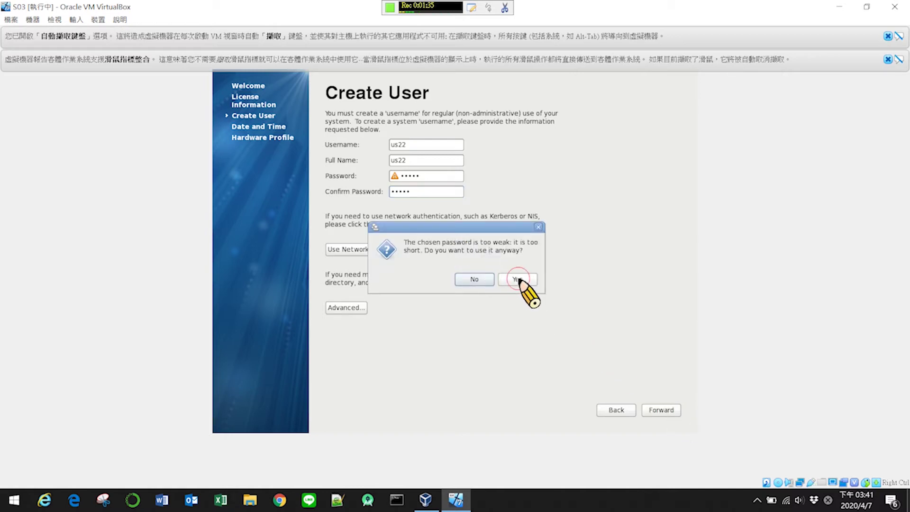
{"action": "left_click", "coordinate": [518, 280]}
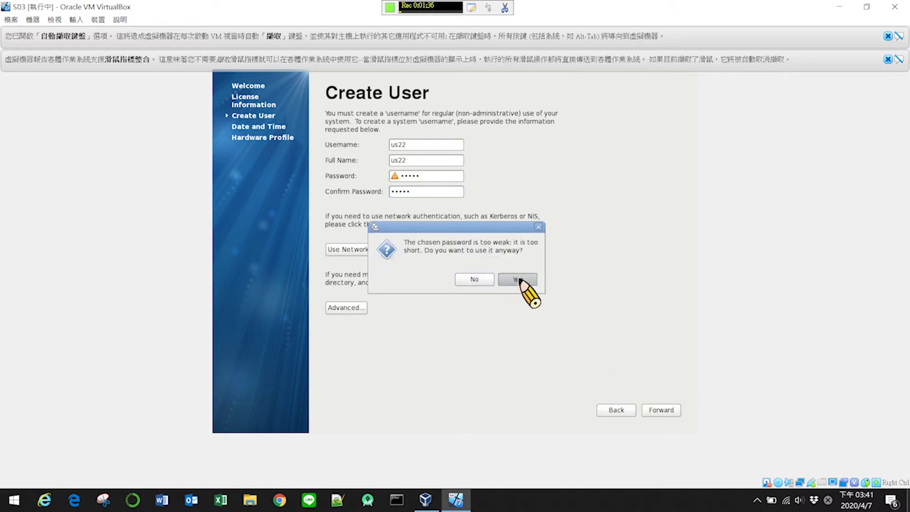
- Keep the date and time and finish setup without sending the hardware profile
{"action": "left_click", "coordinate": [664, 410]}
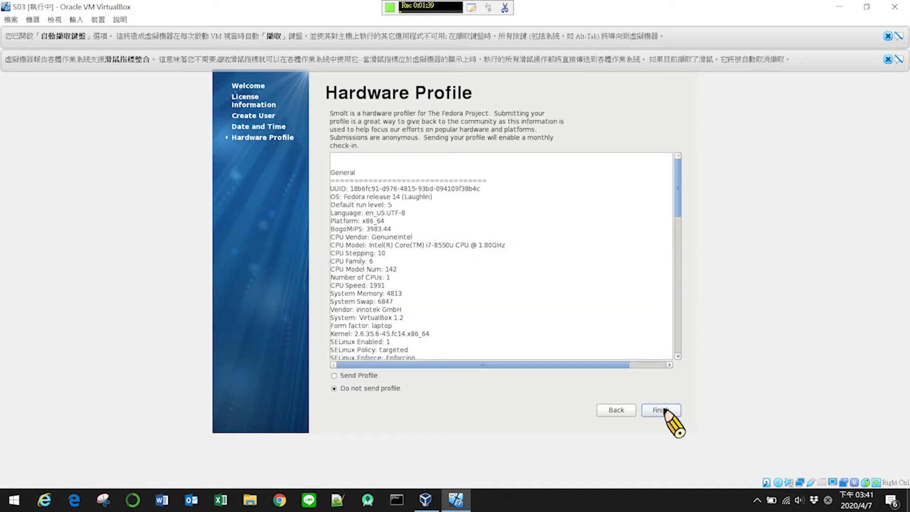
{"action": "left_click", "coordinate": [664, 409]}
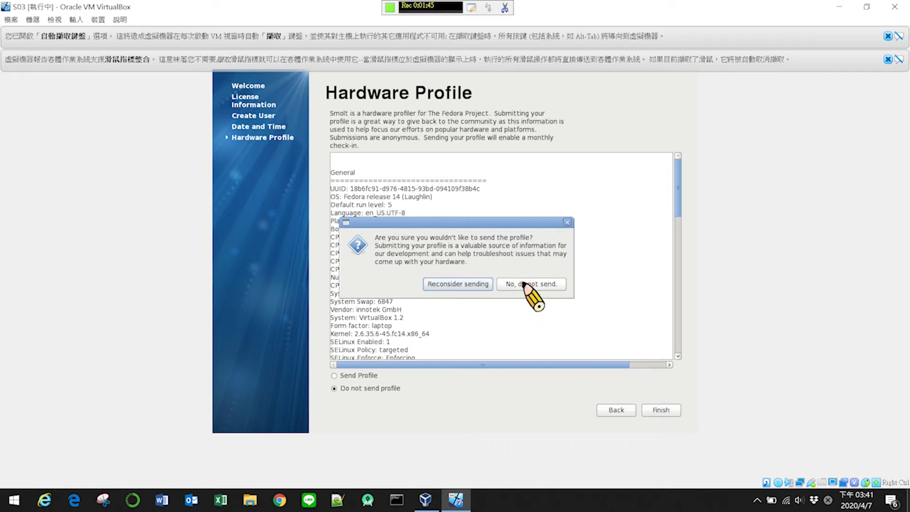
{"action": "left_click", "coordinate": [523, 283]}
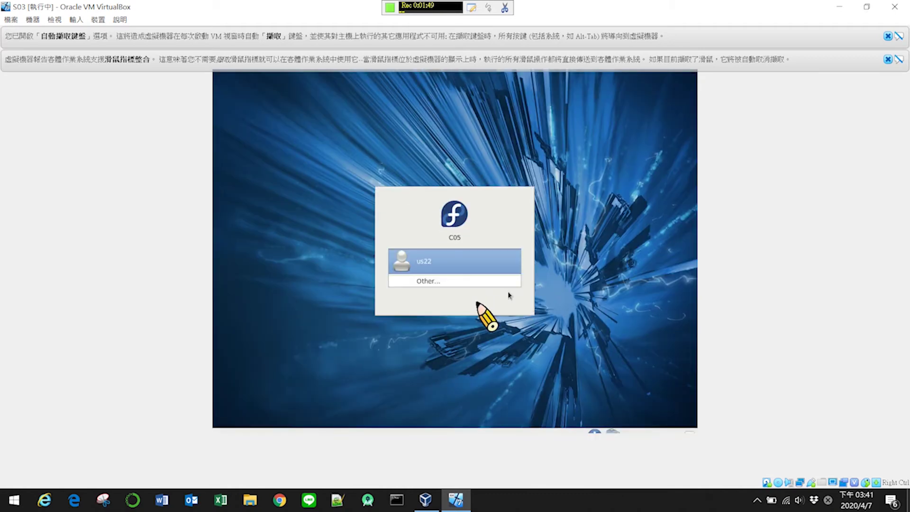
- Select the new user us22 on the login screen, enter its password and log in
{"action": "left_click", "coordinate": [442, 264]}
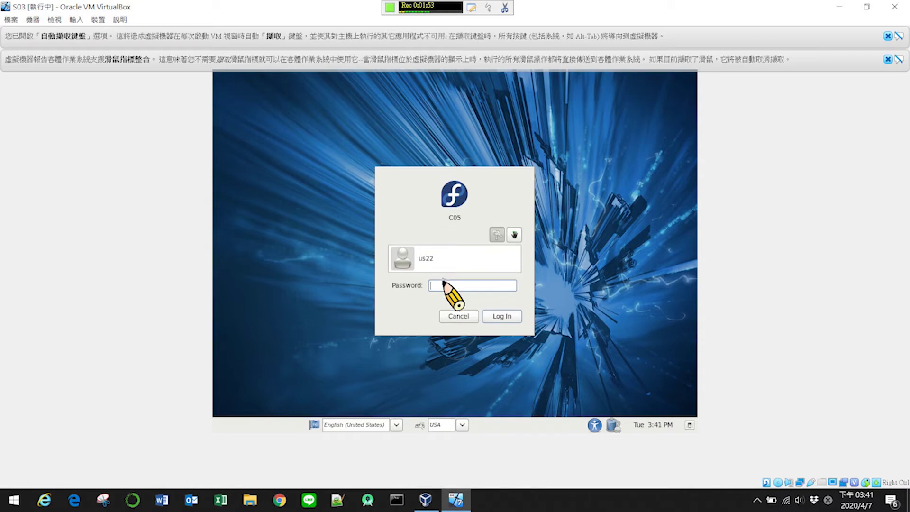
{"action": "type", "text": "••"}
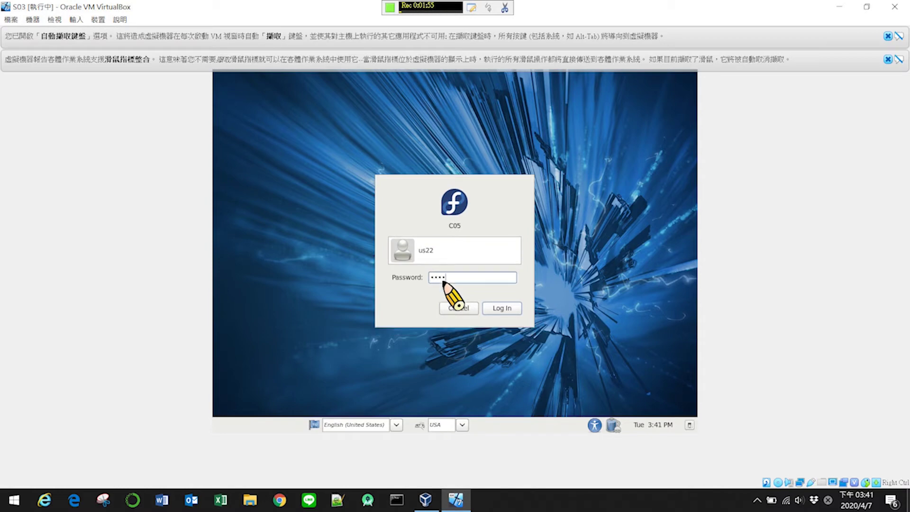
{"action": "type", "text": "•••"}
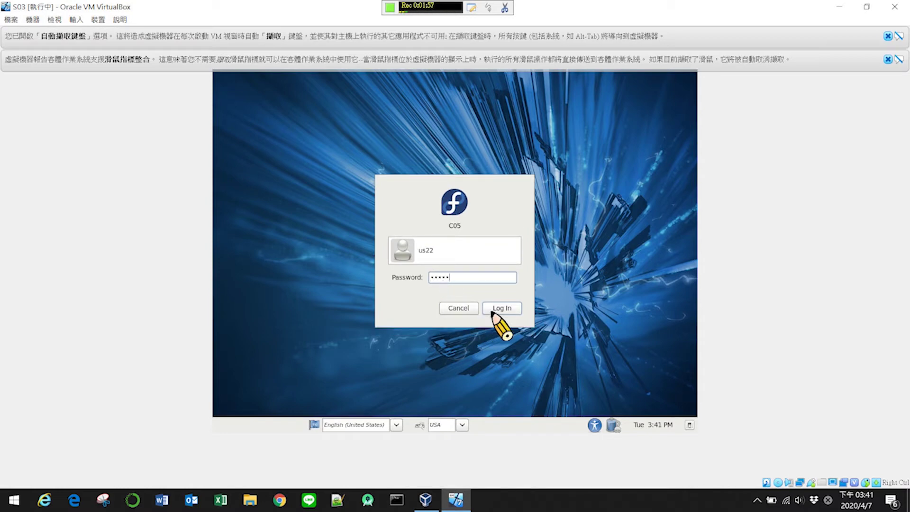
{"action": "left_click", "coordinate": [497, 309]}
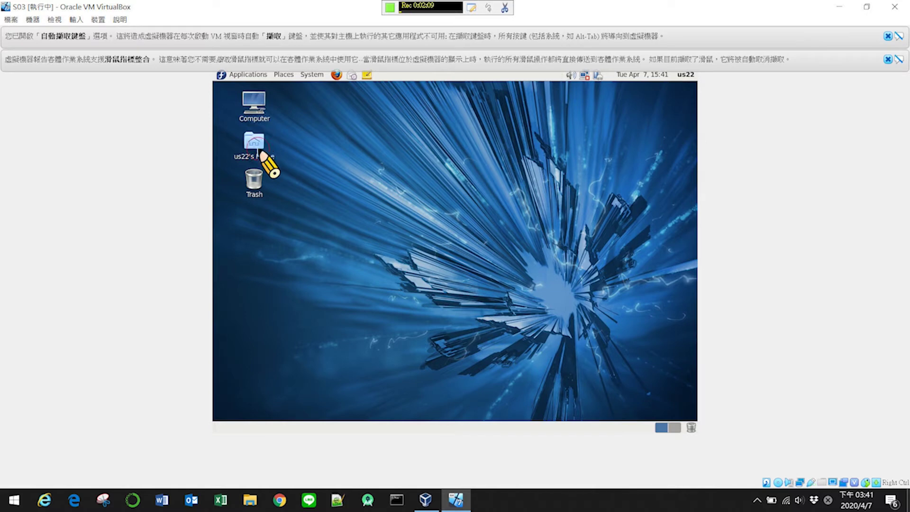
- Open the data27 drive and authenticate with the root password, retrying after the first failure
{"action": "double_click", "coordinate": [256, 145]}
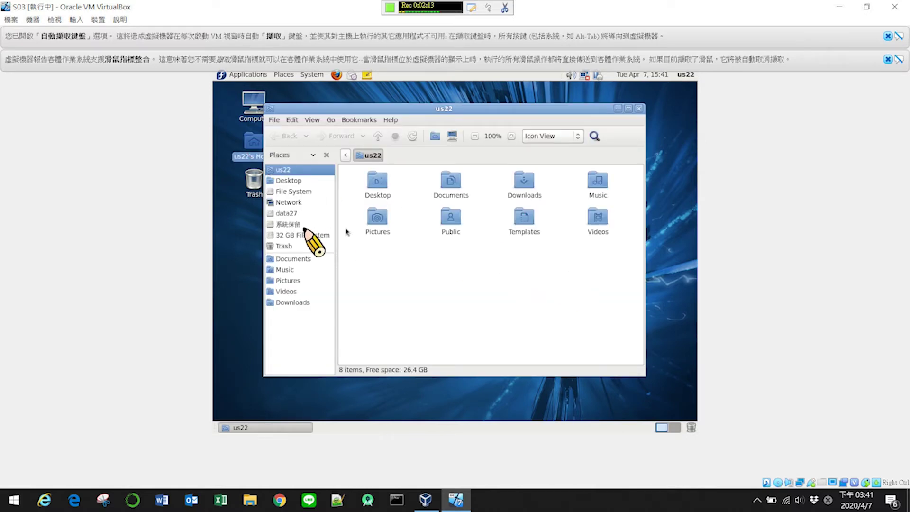
{"action": "left_click", "coordinate": [286, 216]}
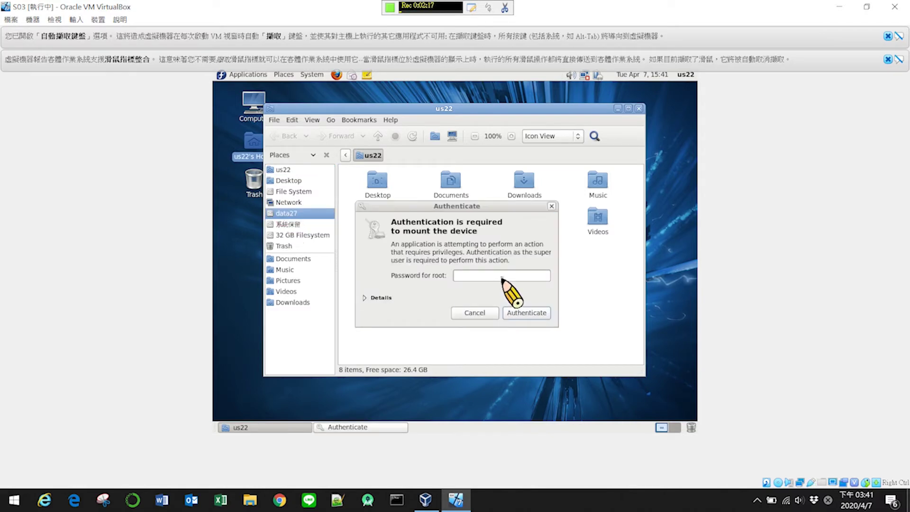
{"action": "left_click", "coordinate": [501, 275]}
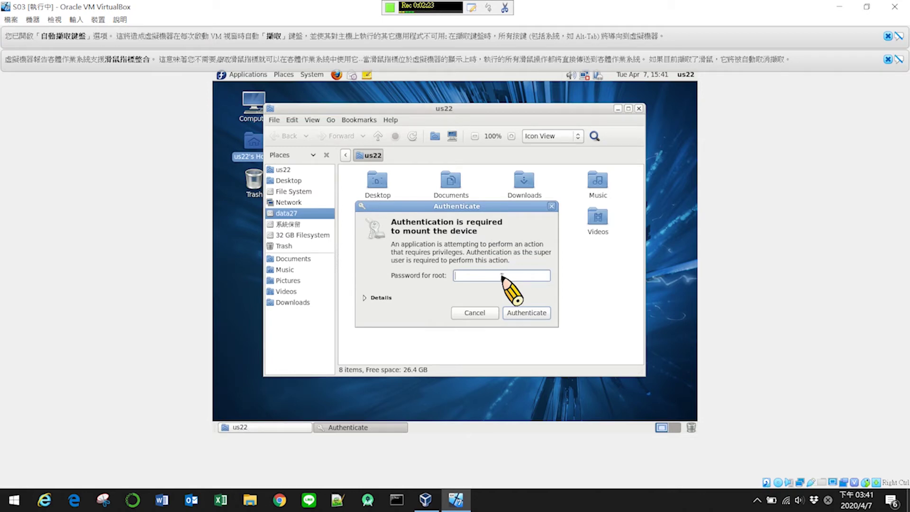
{"action": "type", "text": "•••"}
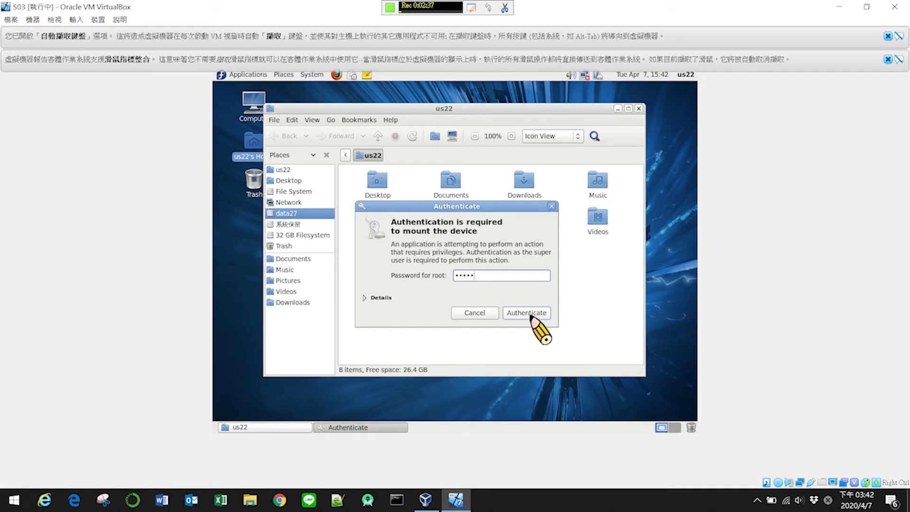
{"action": "left_click", "coordinate": [530, 314]}
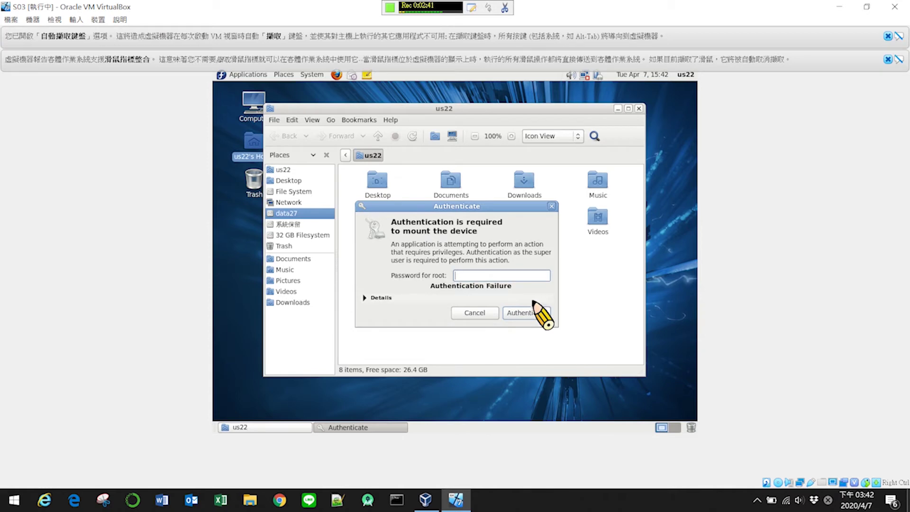
{"action": "type", "text": "•"}
{"action": "type", "text": "•"}
{"action": "left_click", "coordinate": [535, 312]}
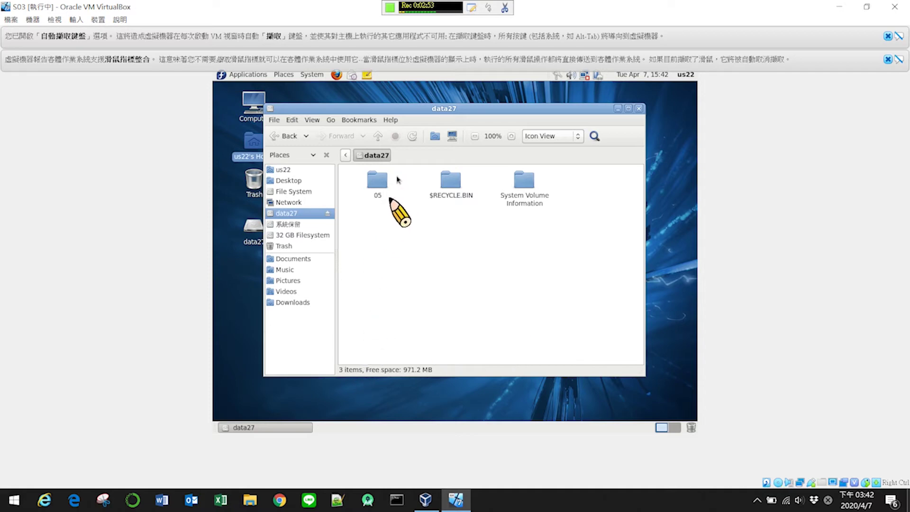
- Delete the hosts file from data27's 05 folder, leaving copyhost.bat, then open Computer
{"action": "double_click", "coordinate": [377, 183]}
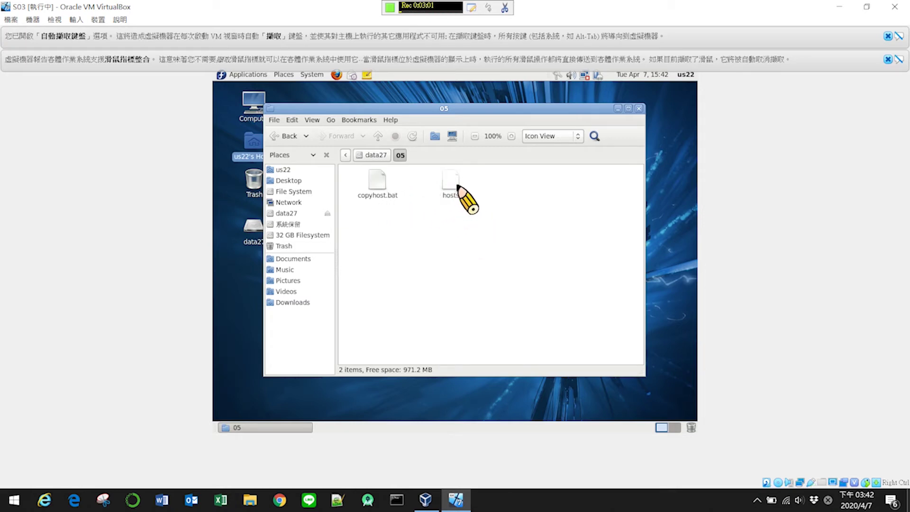
{"action": "left_click", "coordinate": [458, 185]}
{"action": "key", "text": "Delete"}
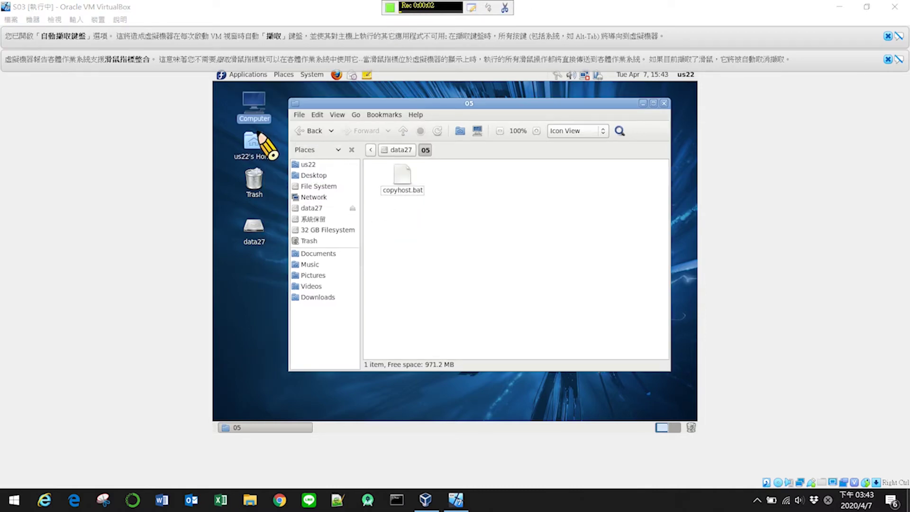
{"action": "double_click", "coordinate": [251, 107]}
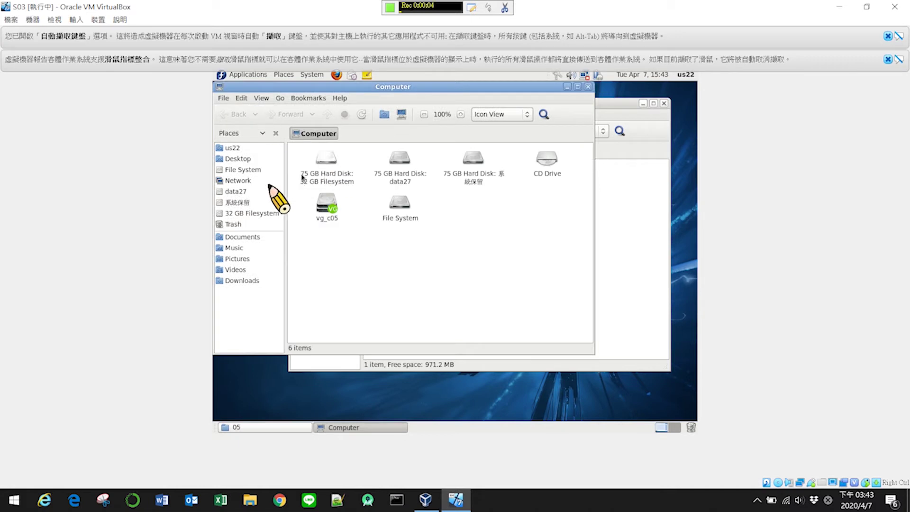
- Browse File System to /etc, select its hosts file, then return to the root folder
{"action": "left_click", "coordinate": [240, 170]}
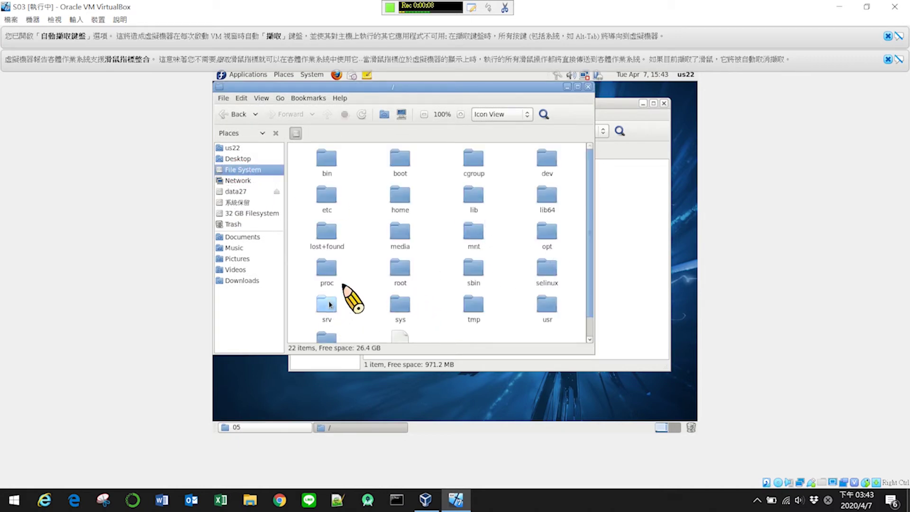
{"action": "double_click", "coordinate": [323, 199]}
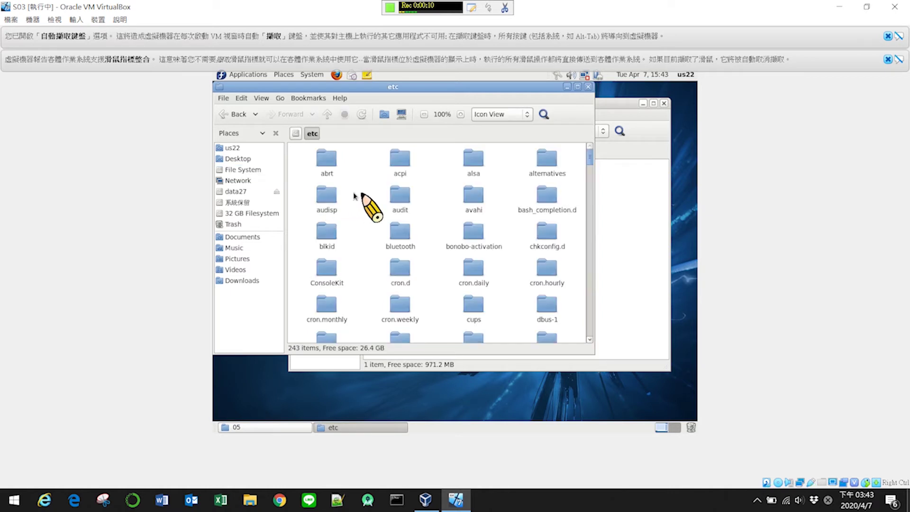
{"action": "scroll", "coordinate": [406, 203], "scroll_direction": "down", "scroll_amount": 5}
{"action": "scroll", "coordinate": [406, 206], "scroll_direction": "down", "scroll_amount": 20}
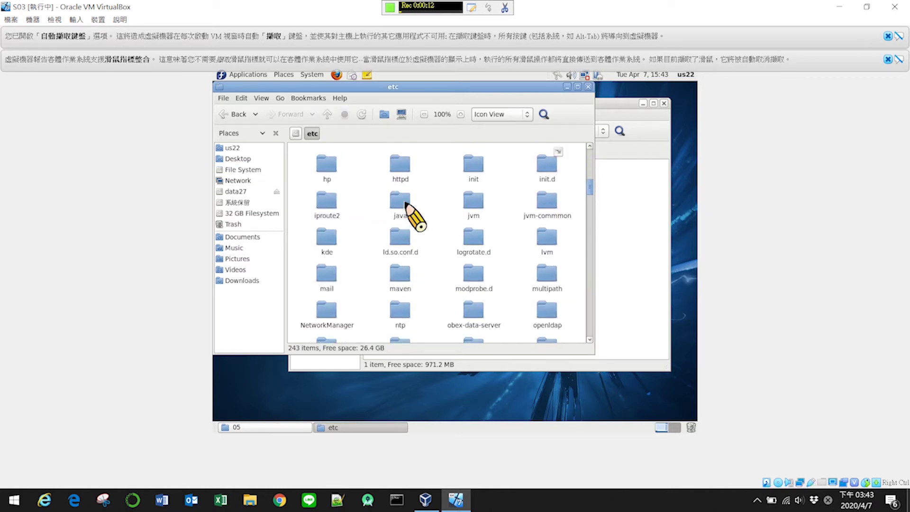
{"action": "scroll", "coordinate": [406, 205], "scroll_direction": "down", "scroll_amount": 2}
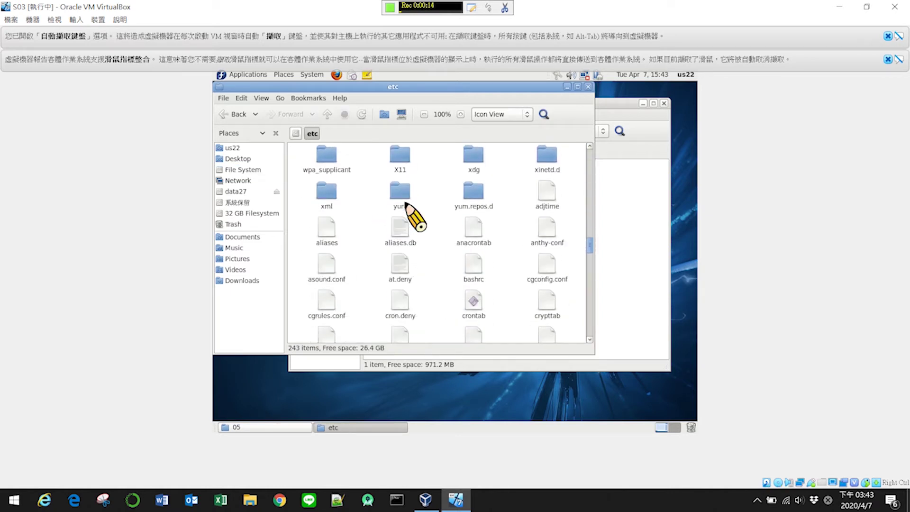
{"action": "scroll", "coordinate": [406, 204], "scroll_direction": "down", "scroll_amount": 3}
{"action": "scroll", "coordinate": [406, 204], "scroll_direction": "down", "scroll_amount": 1}
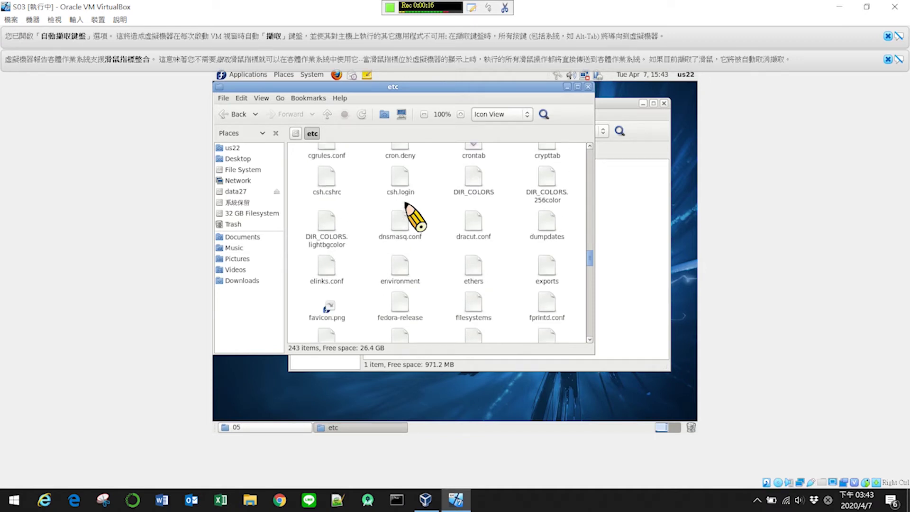
{"action": "scroll", "coordinate": [406, 204], "scroll_direction": "down", "scroll_amount": 1}
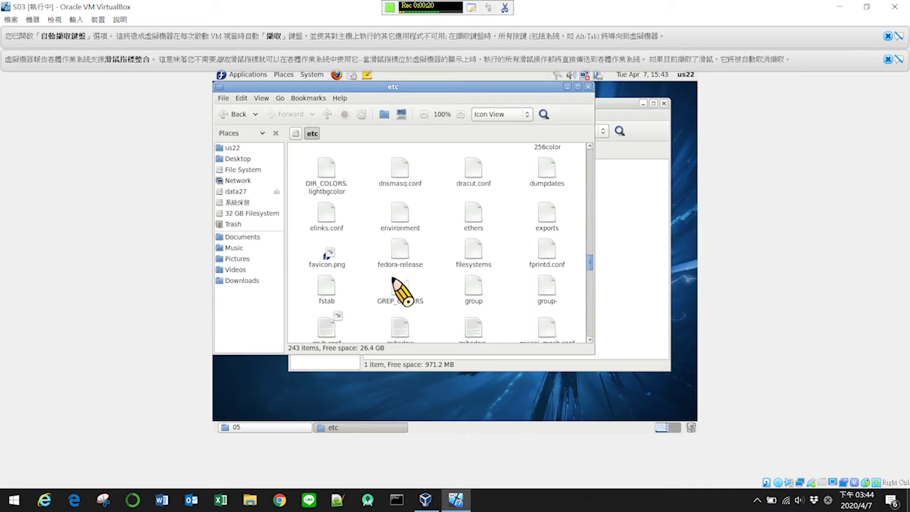
{"action": "scroll", "coordinate": [398, 274], "scroll_direction": "down", "scroll_amount": 2}
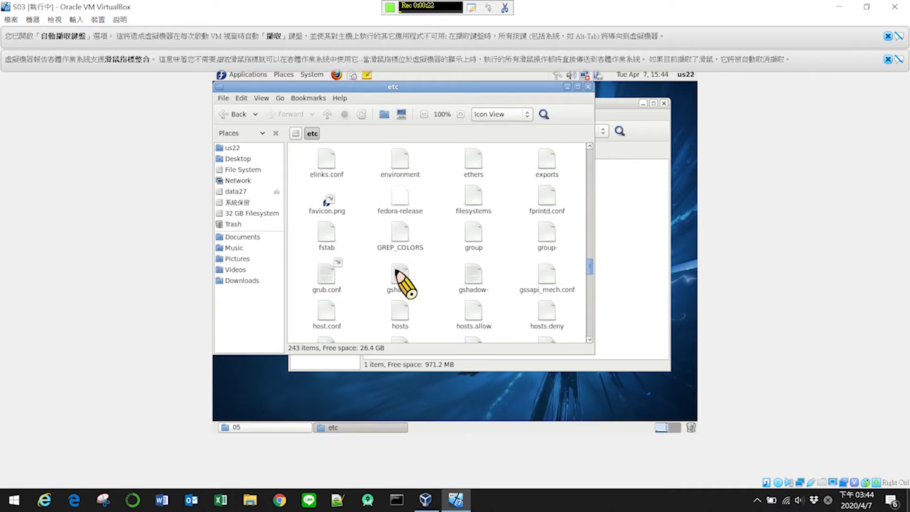
{"action": "scroll", "coordinate": [401, 283], "scroll_direction": "down", "scroll_amount": 3}
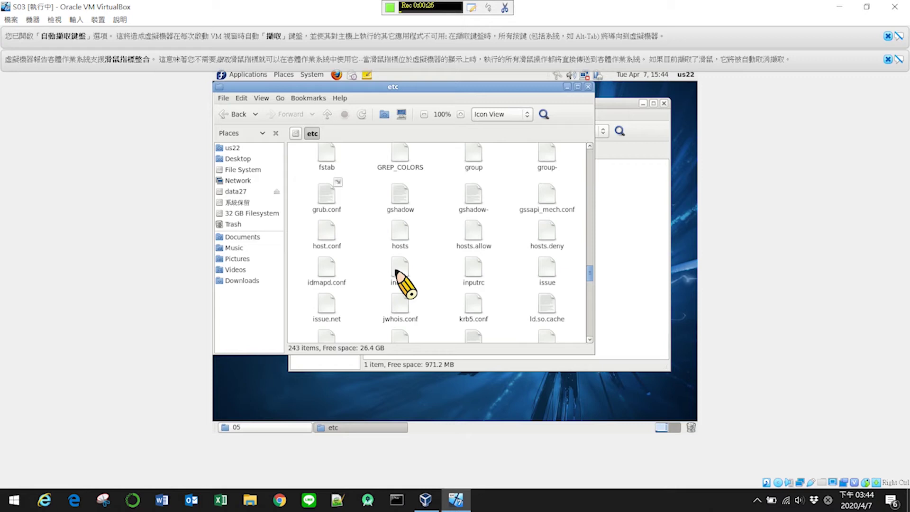
{"action": "left_click", "coordinate": [402, 232]}
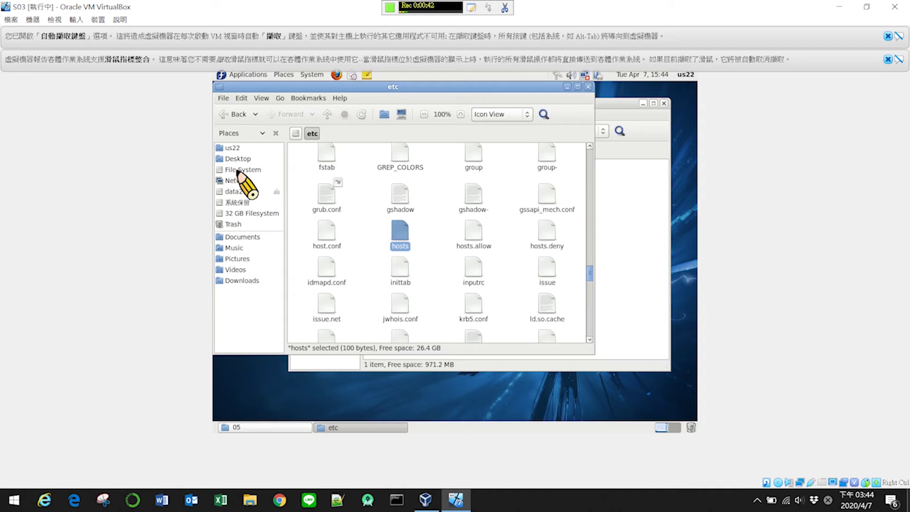
{"action": "left_click", "coordinate": [242, 175]}
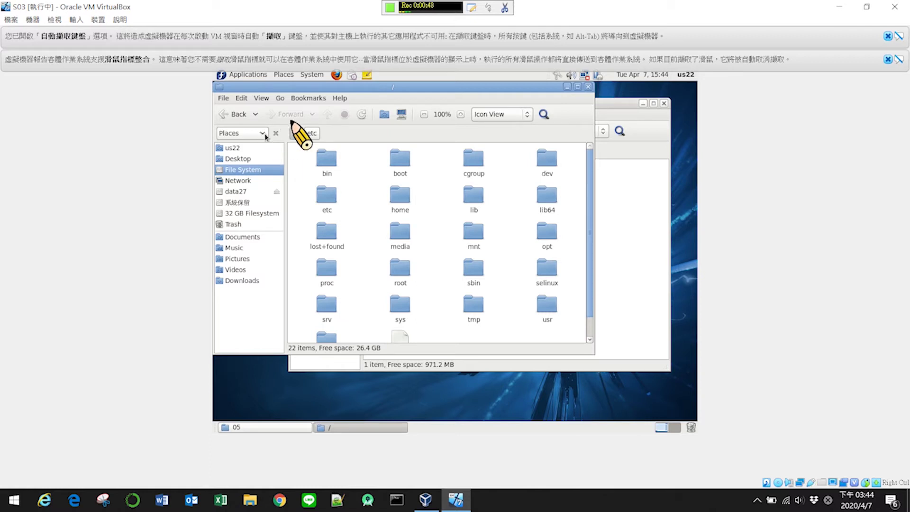
- Go back to Computer and navigate File System > media > data27 > 05
{"action": "left_click", "coordinate": [239, 114]}
{"action": "left_click", "coordinate": [238, 114]}
{"action": "left_click", "coordinate": [239, 114]}
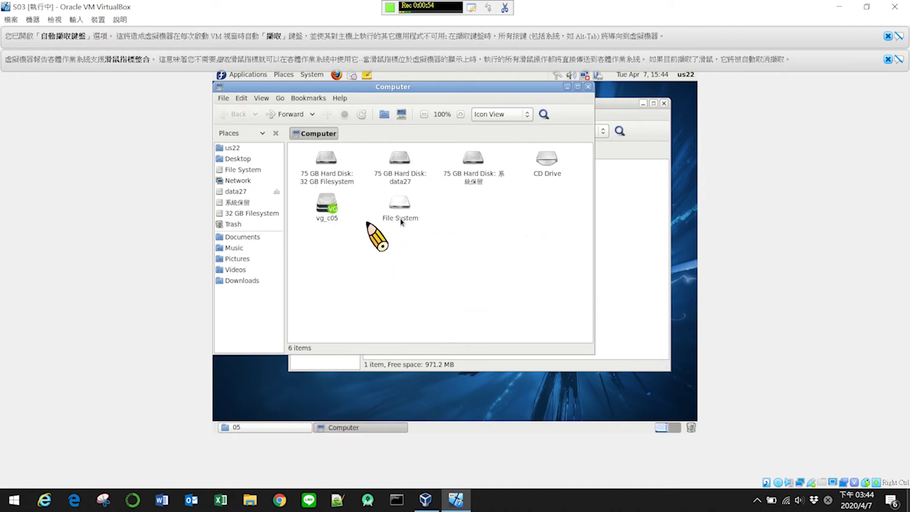
{"action": "double_click", "coordinate": [397, 208]}
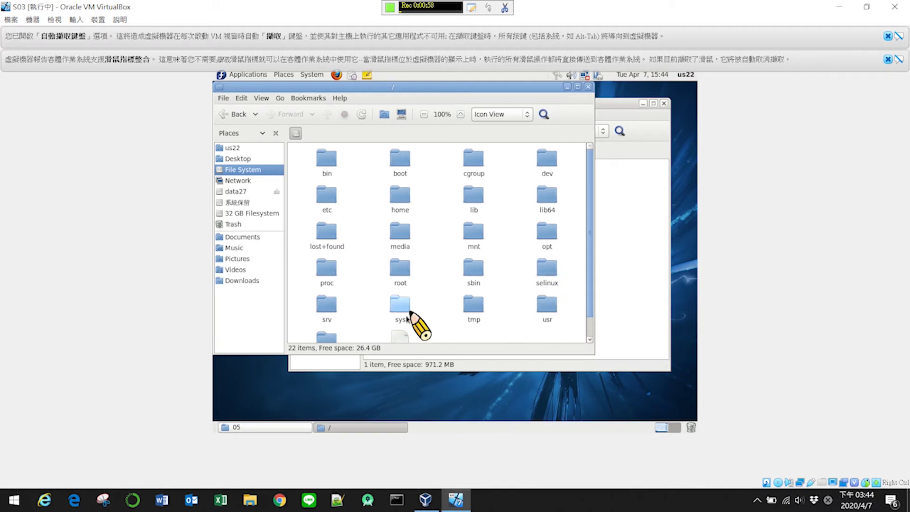
{"action": "left_click", "coordinate": [395, 237]}
{"action": "double_click", "coordinate": [396, 237]}
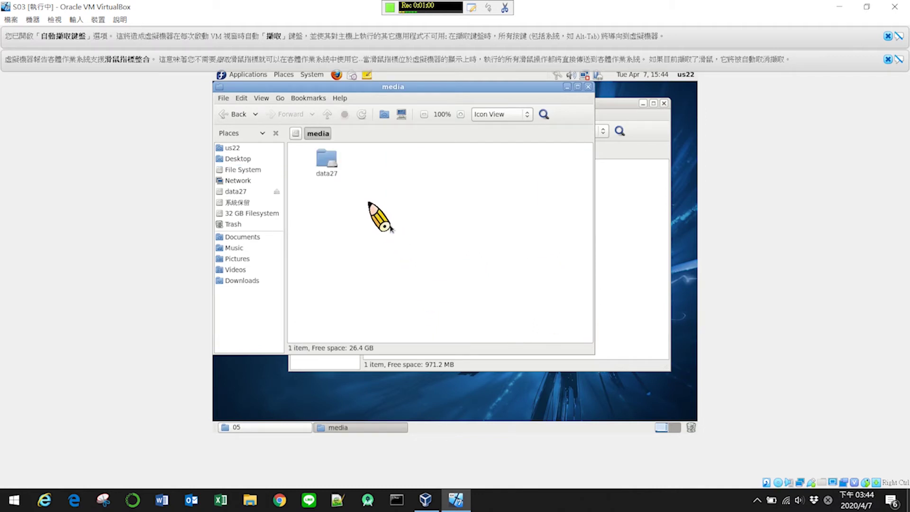
{"action": "left_click", "coordinate": [331, 167]}
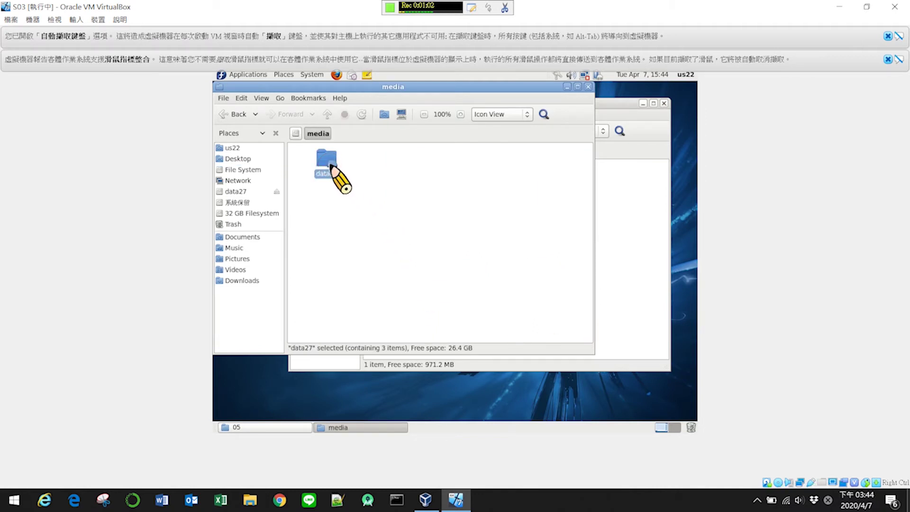
{"action": "double_click", "coordinate": [331, 167]}
{"action": "left_click", "coordinate": [331, 167]}
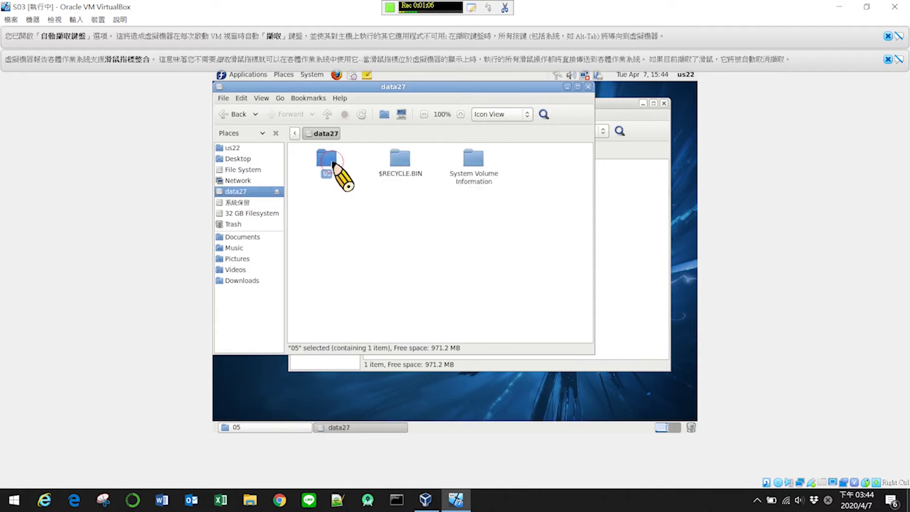
{"action": "double_click", "coordinate": [330, 163]}
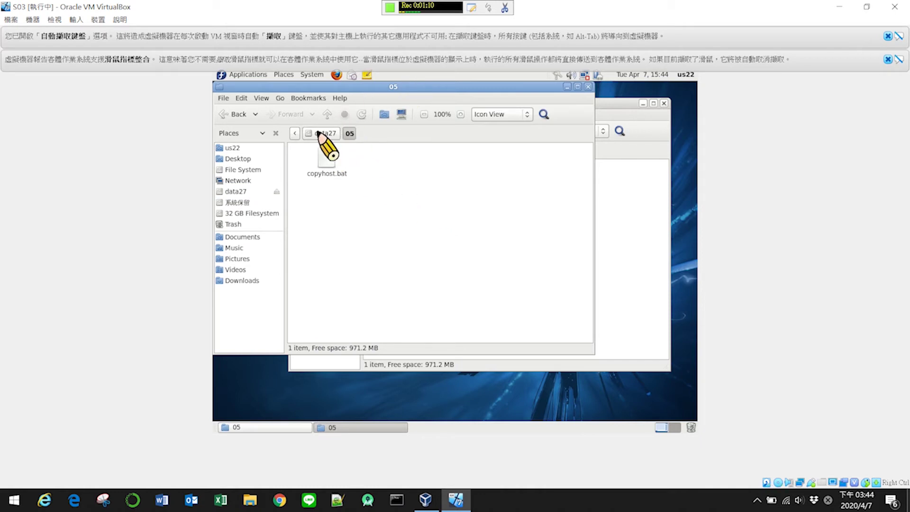
- Jump to the root folder from the path bar and minimize that window
{"action": "left_click", "coordinate": [295, 133]}
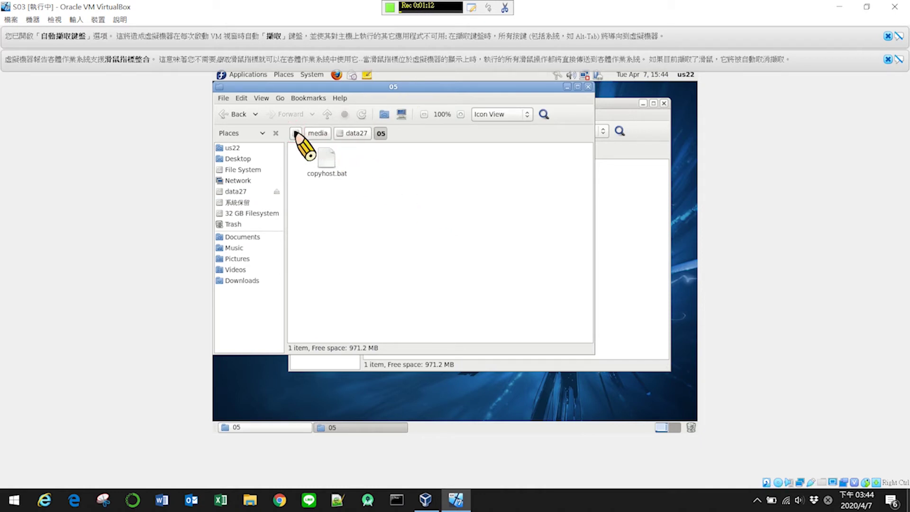
{"action": "left_click", "coordinate": [296, 133]}
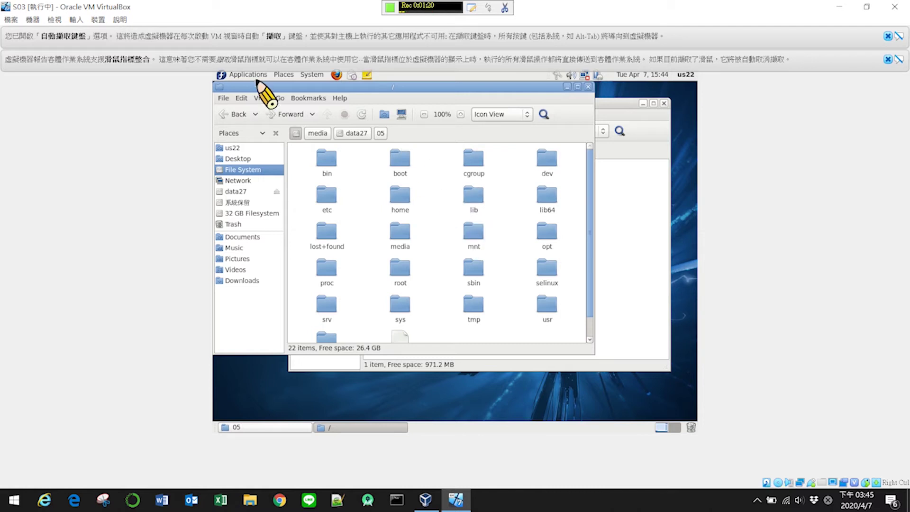
{"action": "left_click", "coordinate": [567, 87]}
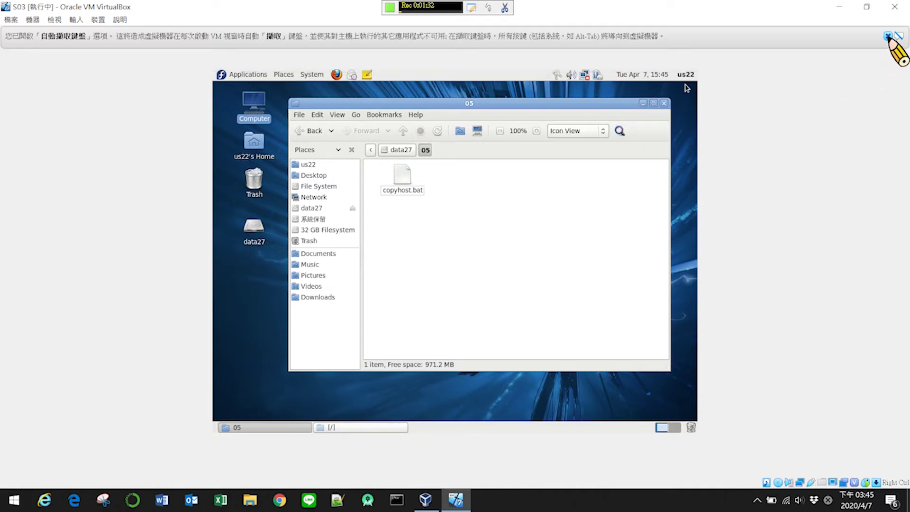
- Dismiss the mouse and keyboard notices and minimize the 05 folder window
{"action": "left_click", "coordinate": [888, 59]}
{"action": "left_click", "coordinate": [888, 36]}
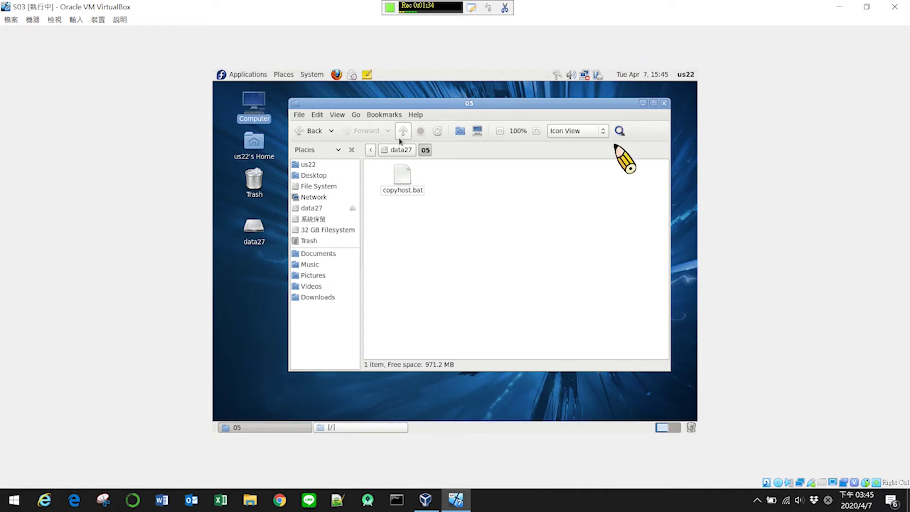
{"action": "left_click", "coordinate": [643, 103]}
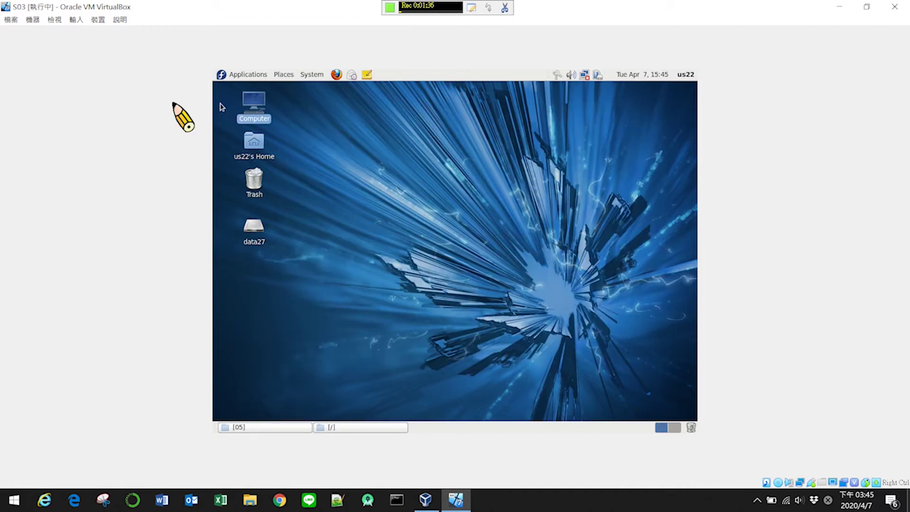
- Launch Terminal from Applications > System Tools
{"action": "left_click", "coordinate": [246, 76]}
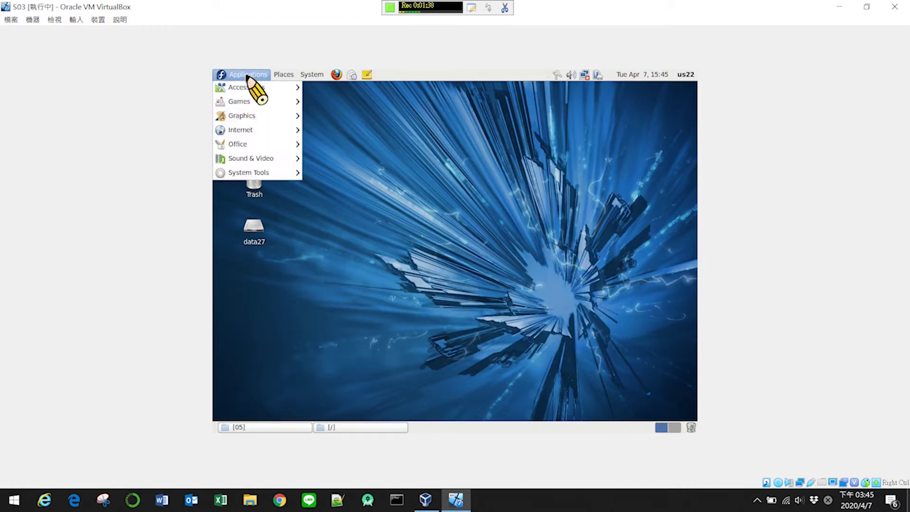
{"action": "mouse_move", "coordinate": [253, 172]}
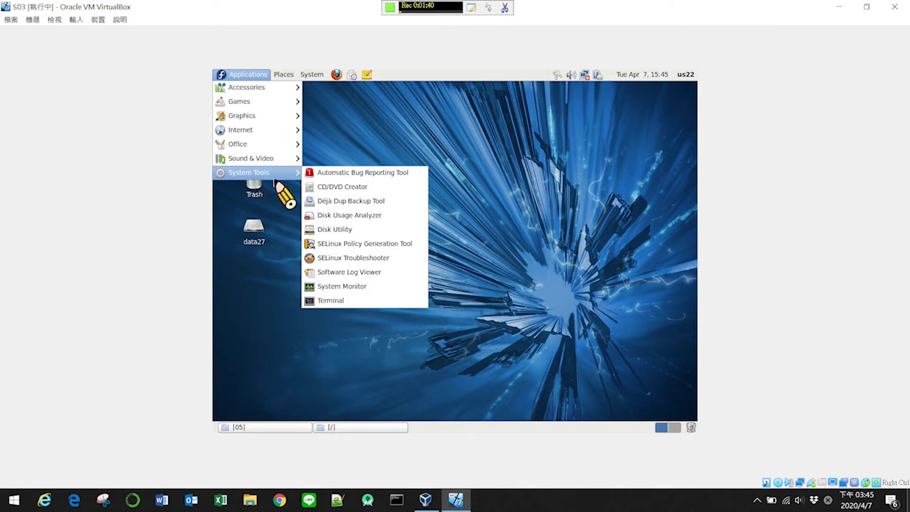
{"action": "left_click", "coordinate": [354, 300]}
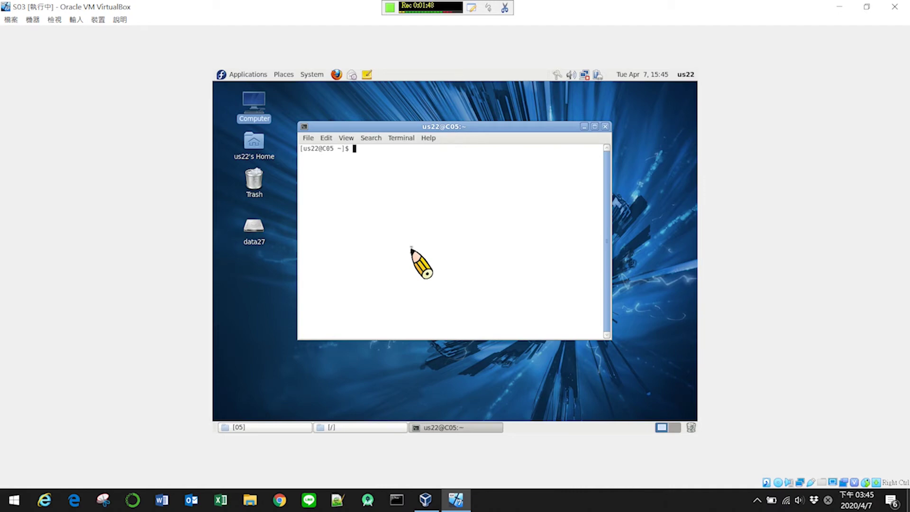
- Become root with su, retrying after a failed password, and enter crontab -e
{"action": "type", "text": "su"}
{"action": "key", "text": "Return"}
{"action": "key", "text": "Return"}
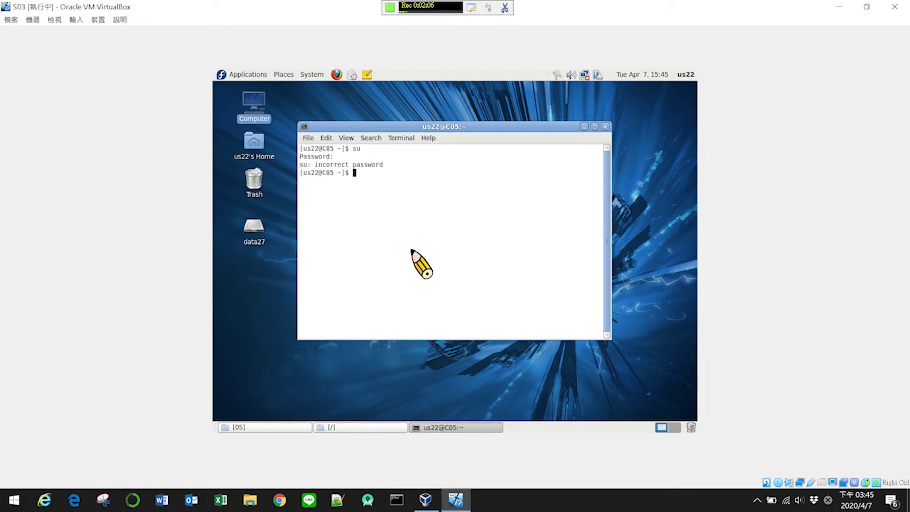
{"action": "type", "text": "su"}
{"action": "key", "text": "Return"}
{"action": "key", "text": "Return"}
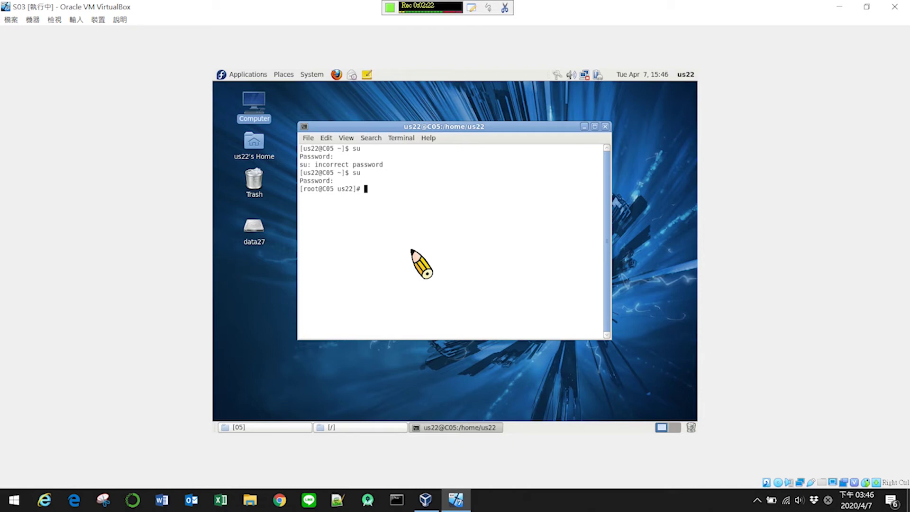
{"action": "type", "text": "crontab -e"}
- Open root's crontab in insert mode and type the schedule '*/ * * * *'
{"action": "key", "text": "Return"}
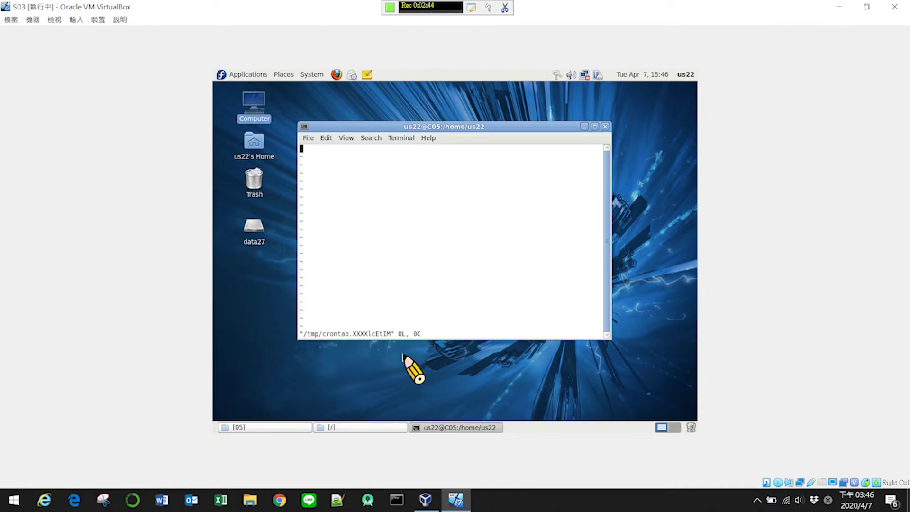
{"action": "key", "text": "i"}
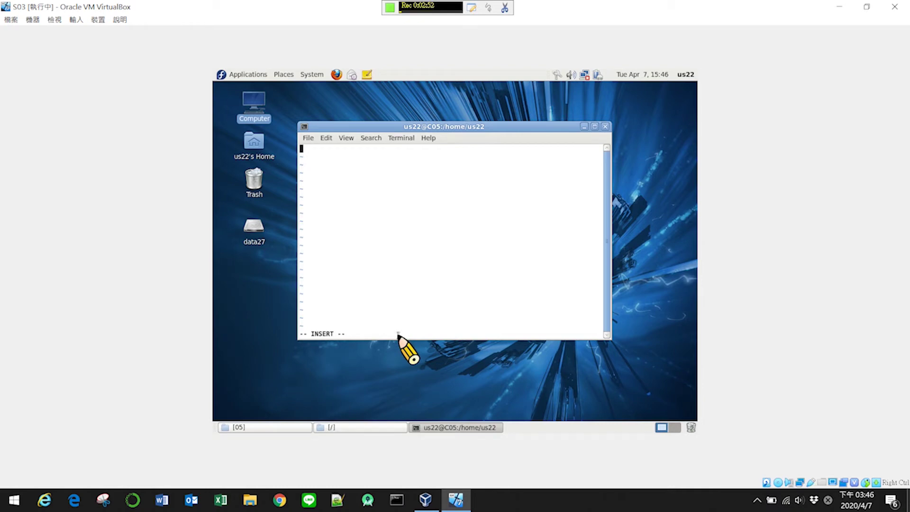
{"action": "type", "text": "*/ * * * *"}
- Insert 1 after the slash so the schedule reads '*/1 * * * *'
{"action": "key", "text": "Left"}
{"action": "key", "text": "Left"}
{"action": "key", "text": "Left"}
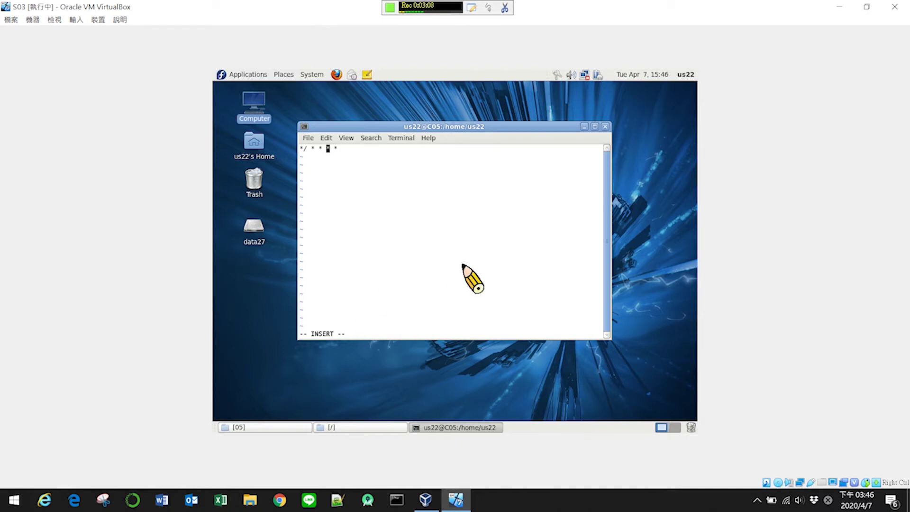
{"action": "key", "text": "Left"}
{"action": "key", "text": "Left"}
{"action": "key", "text": "Left"}
{"action": "key", "text": "Left"}
{"action": "key", "text": "Left"}
{"action": "key", "text": "Left"}
{"action": "key", "text": "End"}
{"action": "key", "text": "Left"}
{"action": "key", "text": "Left"}
{"action": "key", "text": "Left"}
{"action": "key", "text": "Left"}
{"action": "key", "text": "Left"}
{"action": "key", "text": "Left"}
{"action": "key", "text": "Left"}
{"action": "key", "text": "Left"}
{"action": "type", "text": "1"}
{"action": "key", "text": "Right"}
{"action": "key", "text": "Right"}
{"action": "key", "text": "Right"}
{"action": "key", "text": "Right"}
{"action": "key", "text": "Right"}
{"action": "key", "text": "Right"}
{"action": "key", "text": "Right"}
{"action": "key", "text": "Right"}
- Complete root's crontab entry '*/1 * * * * cp /etc/hosts /media/data27/05/' and save it with :wq
{"action": "type", "text": "cp /etc/hosts"}
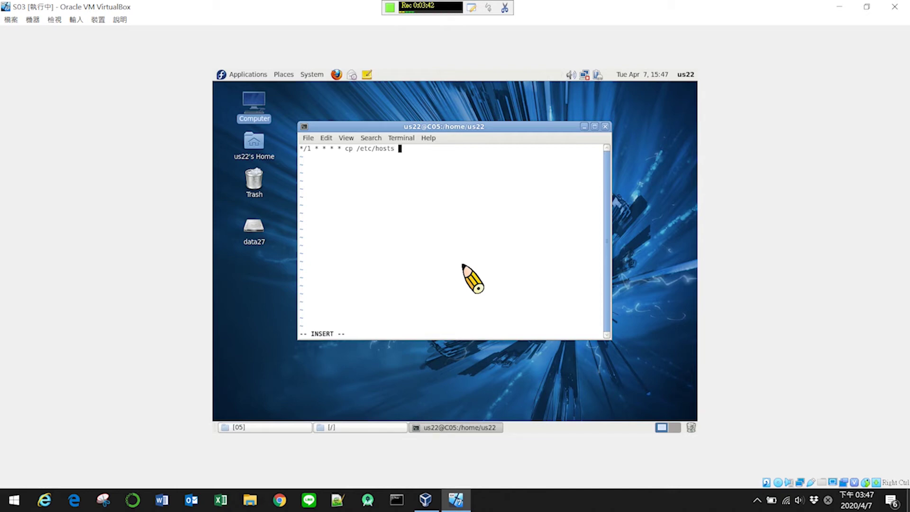
{"action": "type", "text": " /media/data27/05/"}
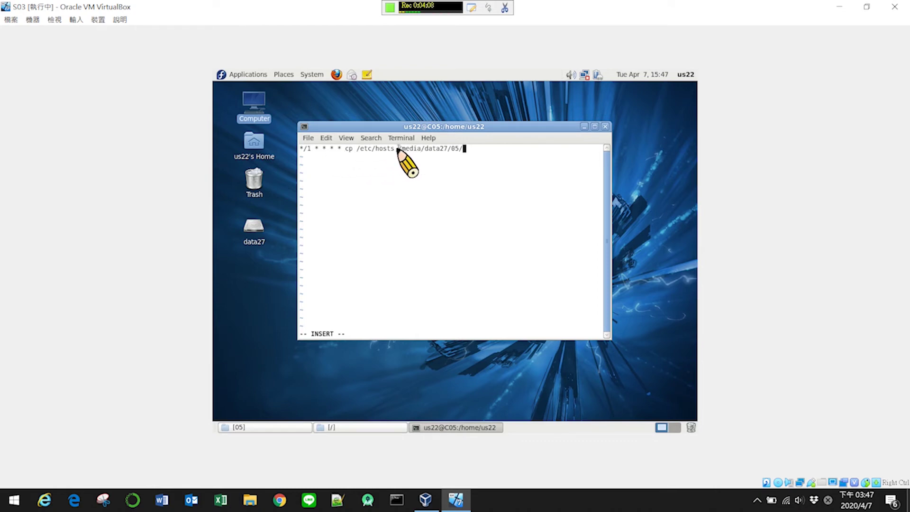
{"action": "left_click_drag", "start_coordinate": [397, 146], "coordinate": [396, 152]}
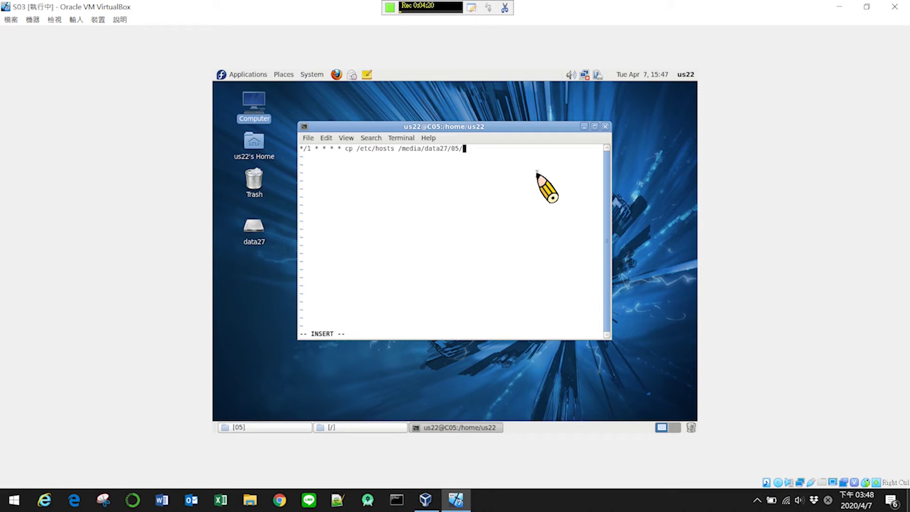
{"action": "key", "text": "Escape"}
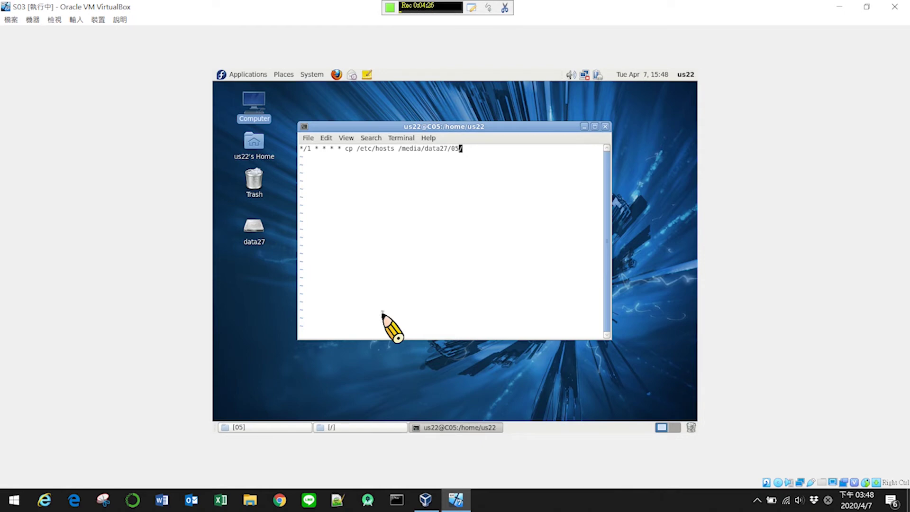
{"action": "type", "text": ":"}
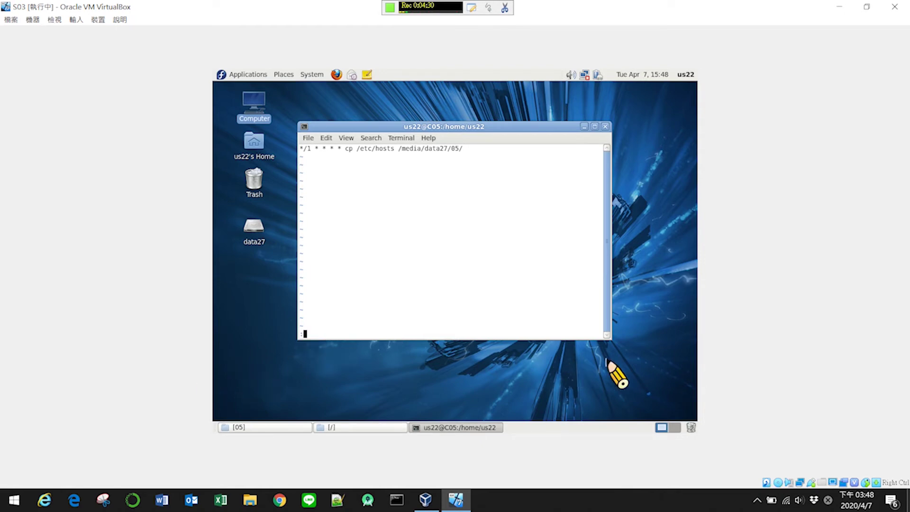
{"action": "type", "text": "wq"}
{"action": "key", "text": "Return"}
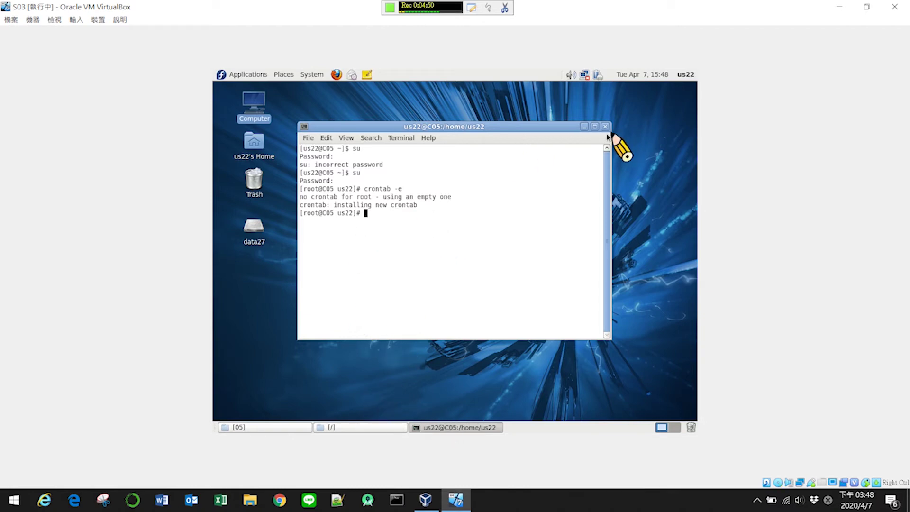
- Open data27's 05 folder and delete the copied hosts file to test that cron recopies it
{"action": "left_click", "coordinate": [584, 127]}
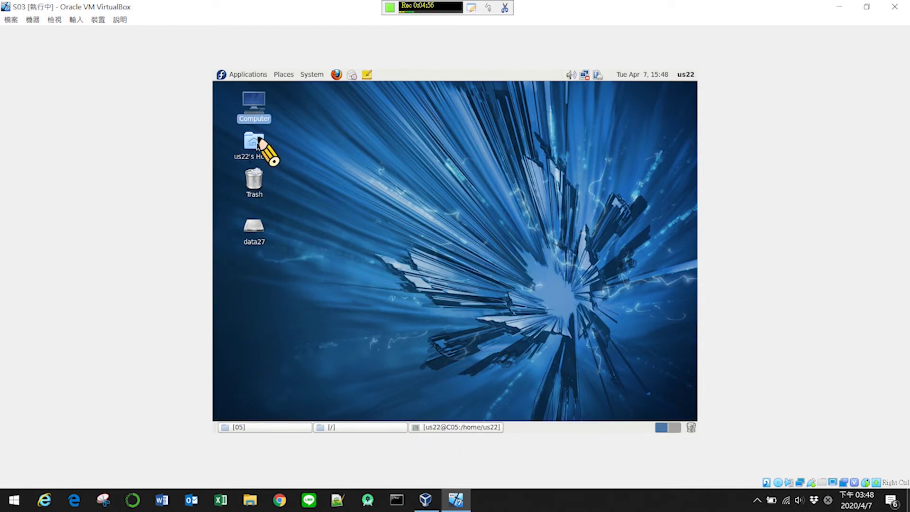
{"action": "double_click", "coordinate": [252, 227]}
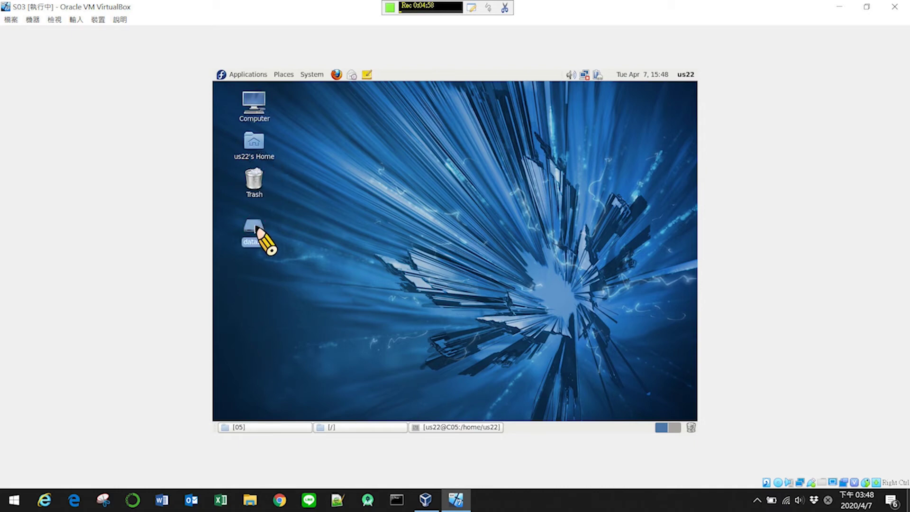
{"action": "double_click", "coordinate": [378, 187]}
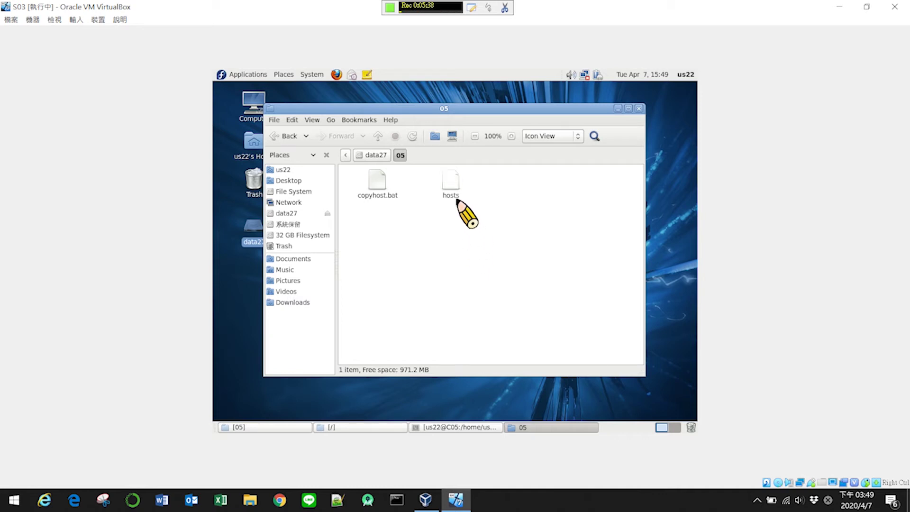
{"action": "left_click", "coordinate": [445, 185]}
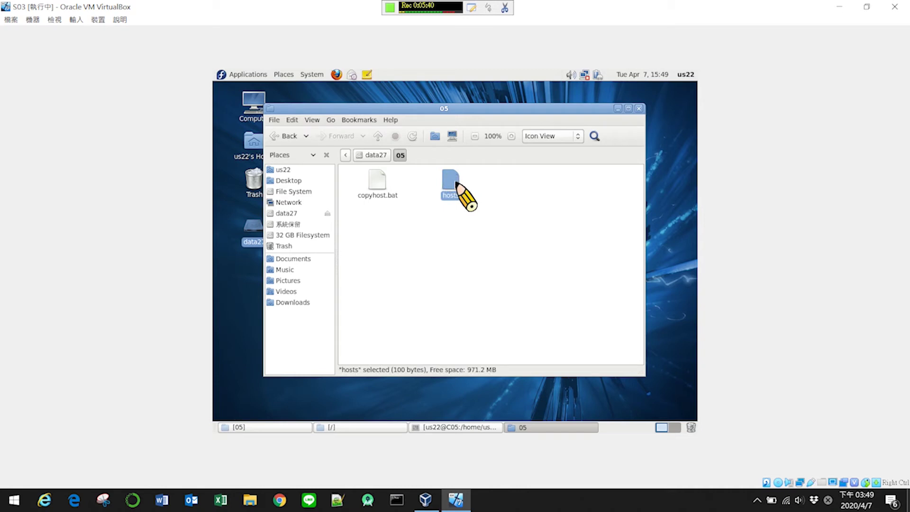
{"action": "key", "text": "Delete"}
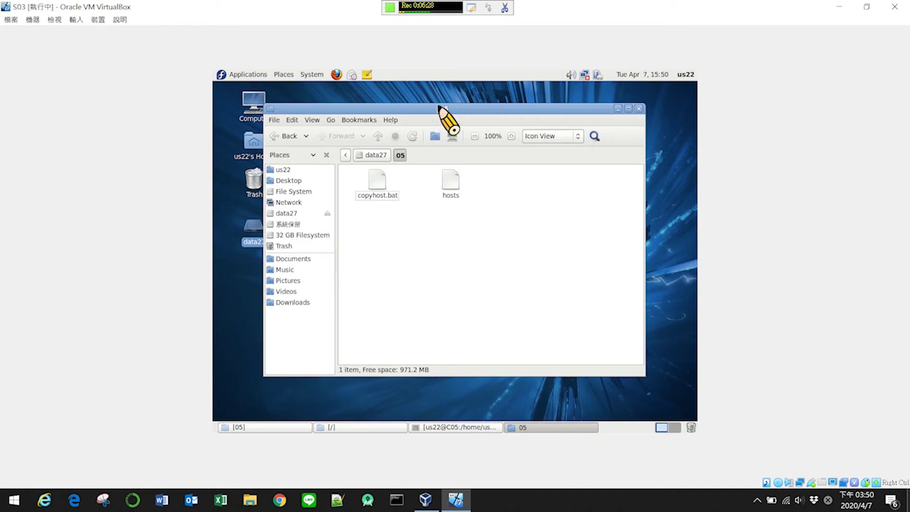
{"action": "left_click_drag", "start_coordinate": [436, 108], "coordinate": [484, 111]}
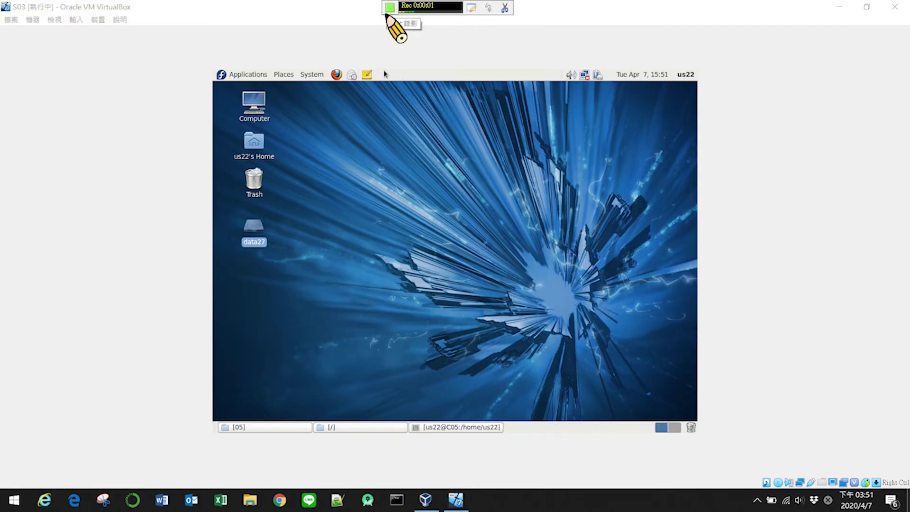
- Launch Network Configuration as root, browse DNS and Hardware, then return to the eth0 device list
{"action": "left_click", "coordinate": [309, 76]}
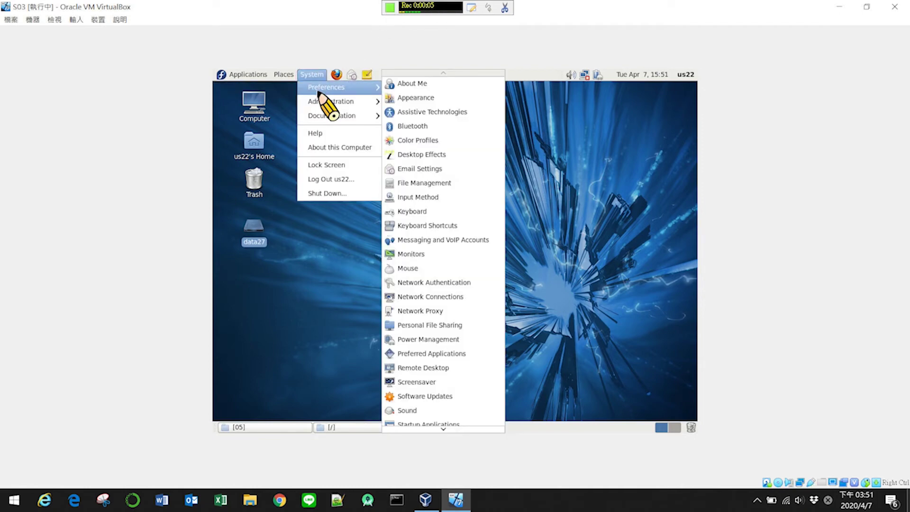
{"action": "mouse_move", "coordinate": [319, 100]}
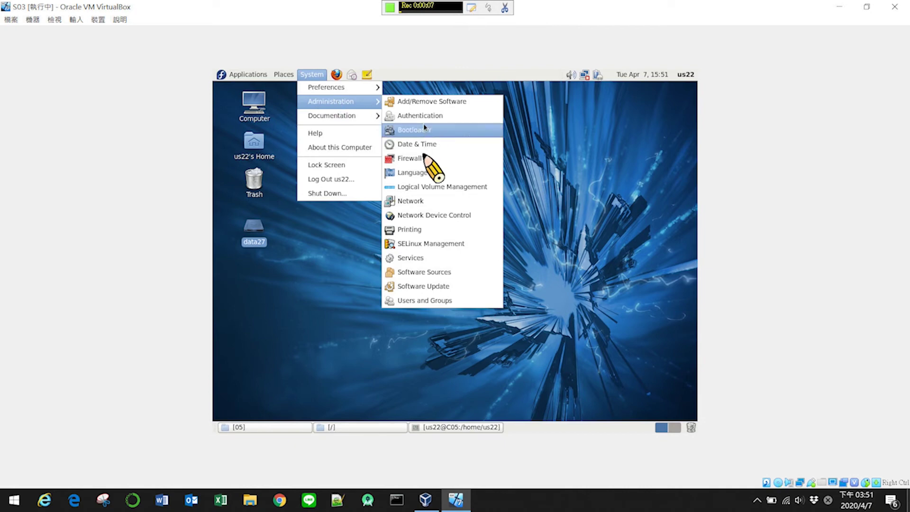
{"action": "left_click", "coordinate": [430, 202]}
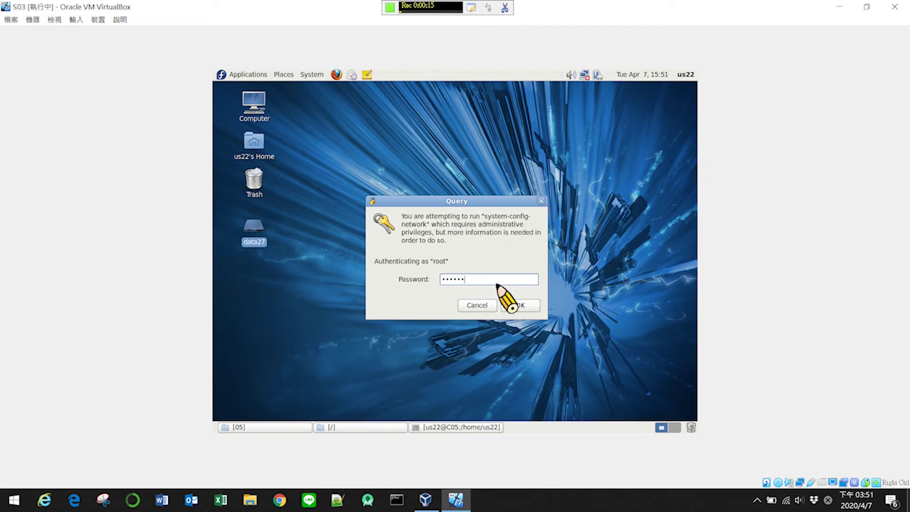
{"action": "left_click", "coordinate": [536, 307]}
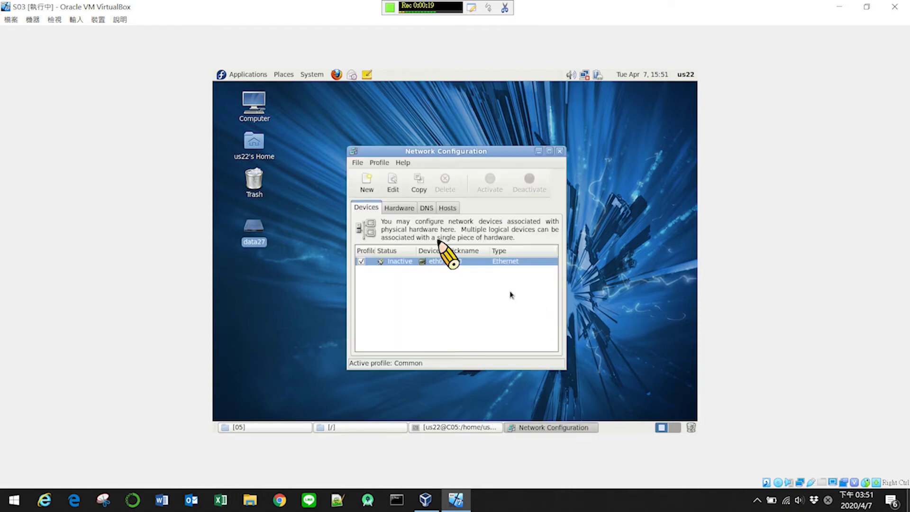
{"action": "left_click", "coordinate": [426, 208]}
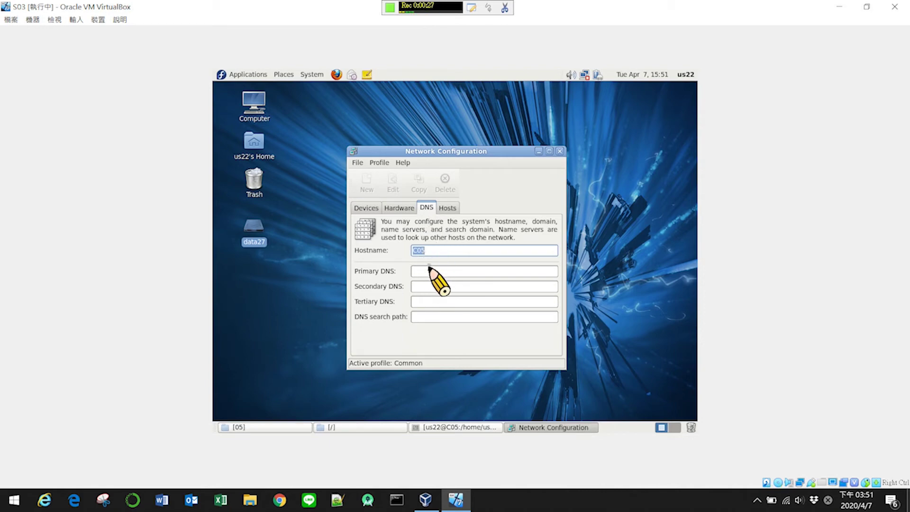
{"action": "left_click", "coordinate": [402, 209]}
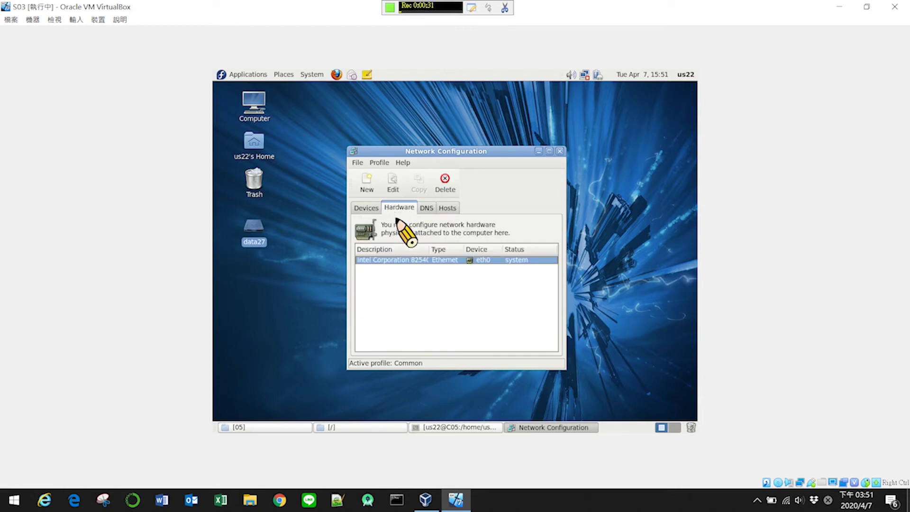
{"action": "left_click", "coordinate": [366, 209]}
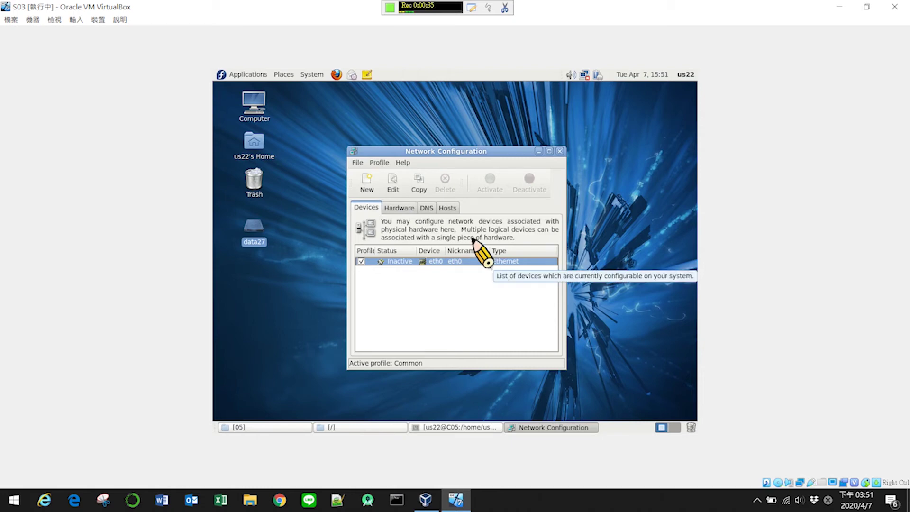
- Set eth0 to the static IP 192.168.240.105 with subnet mask 255.255.255.0
{"action": "double_click", "coordinate": [476, 262]}
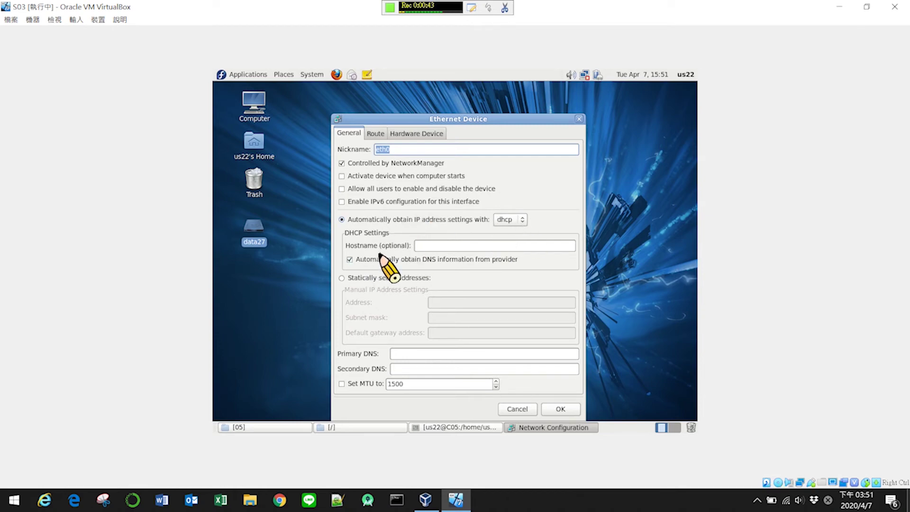
{"action": "left_click", "coordinate": [351, 278]}
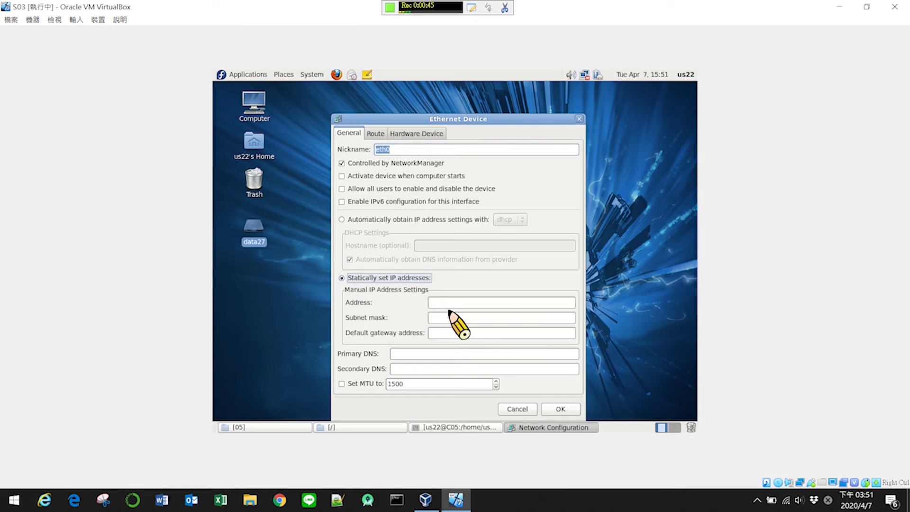
{"action": "left_click", "coordinate": [449, 303]}
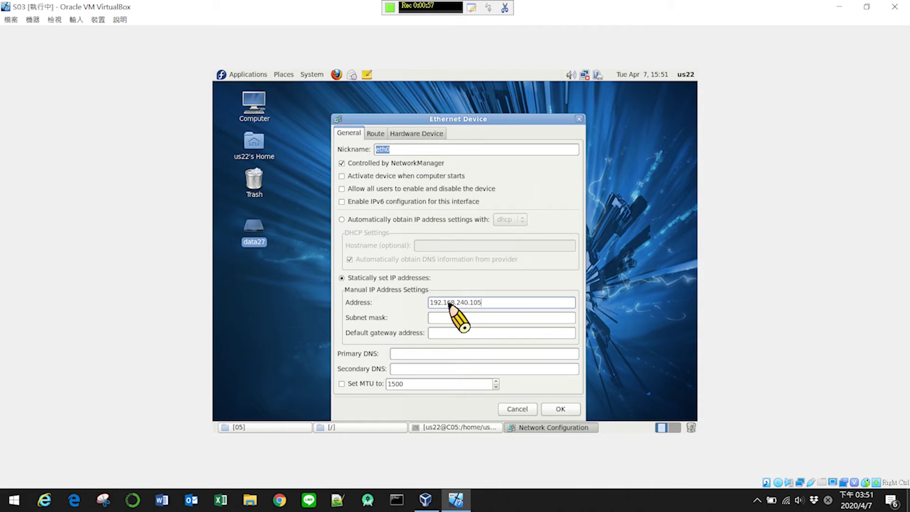
{"action": "left_click", "coordinate": [439, 317]}
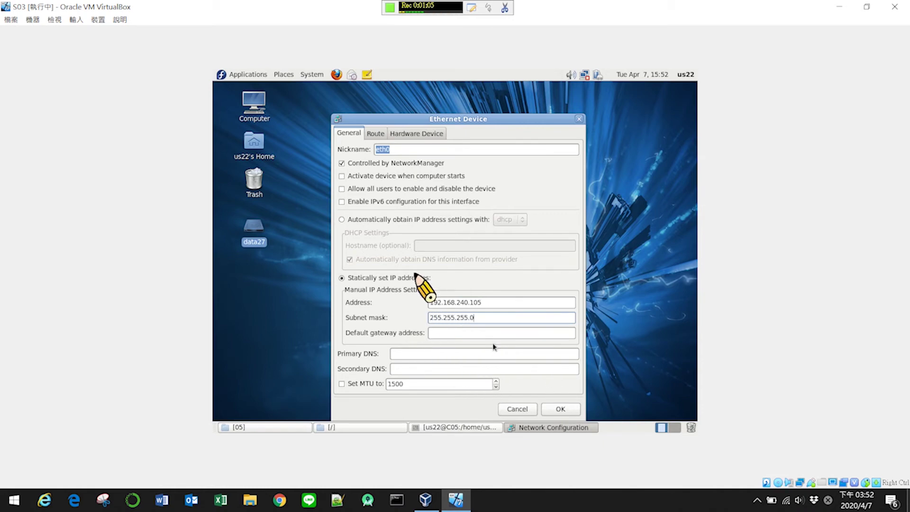
{"action": "left_click", "coordinate": [561, 409]}
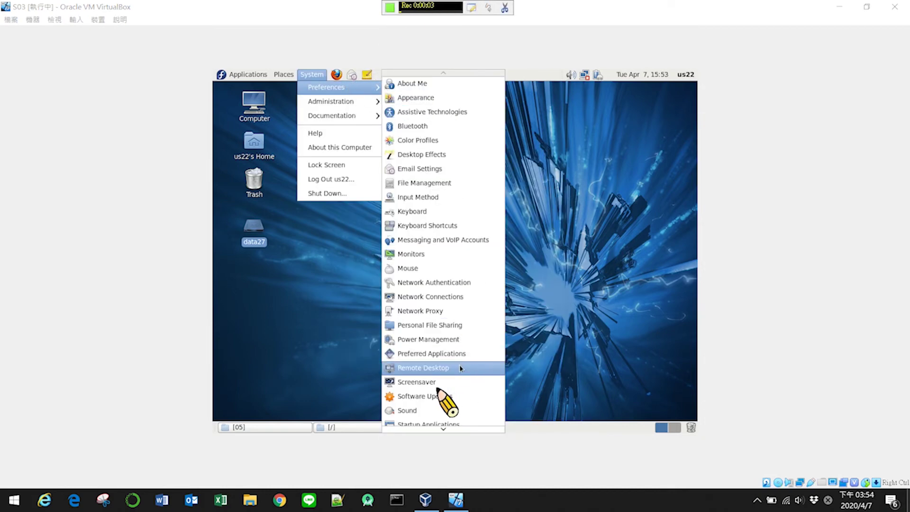
- Preview screensaver themes, select Pop art squares, and close the screensaver preferences
{"action": "left_click", "coordinate": [454, 379]}
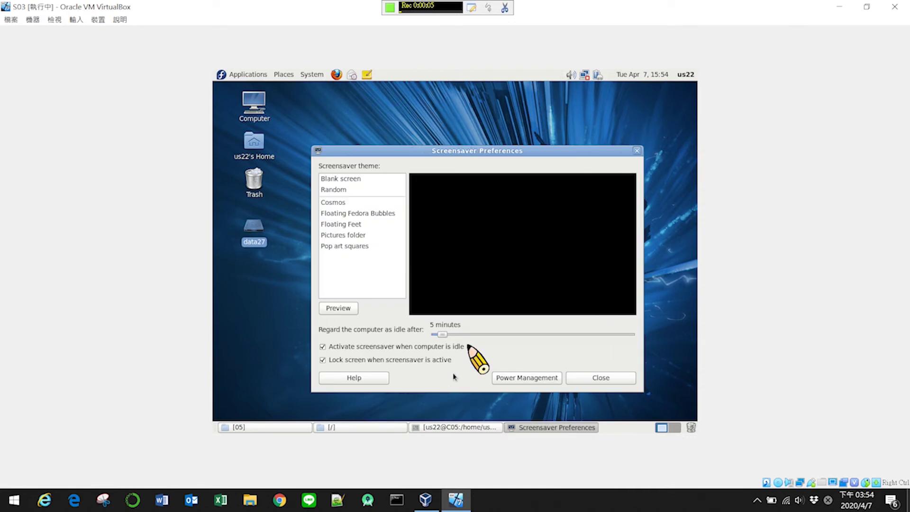
{"action": "left_click", "coordinate": [343, 214]}
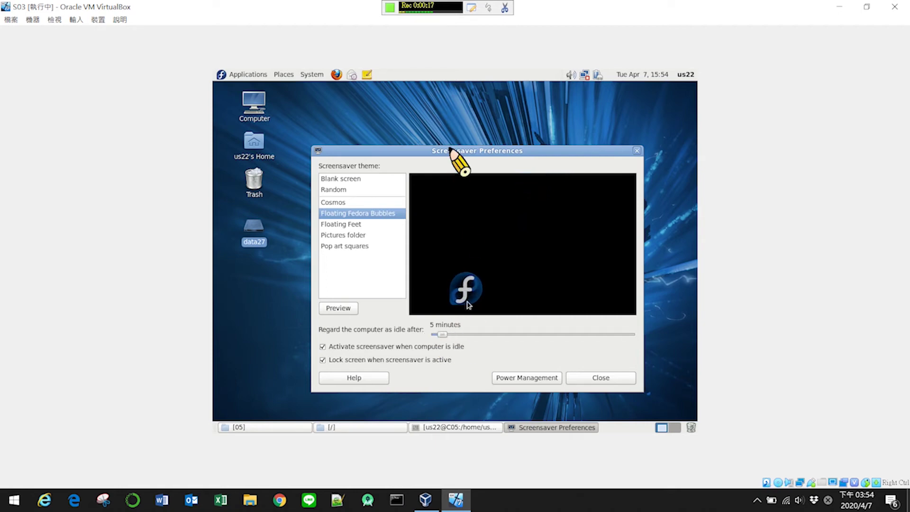
{"action": "left_click", "coordinate": [344, 237]}
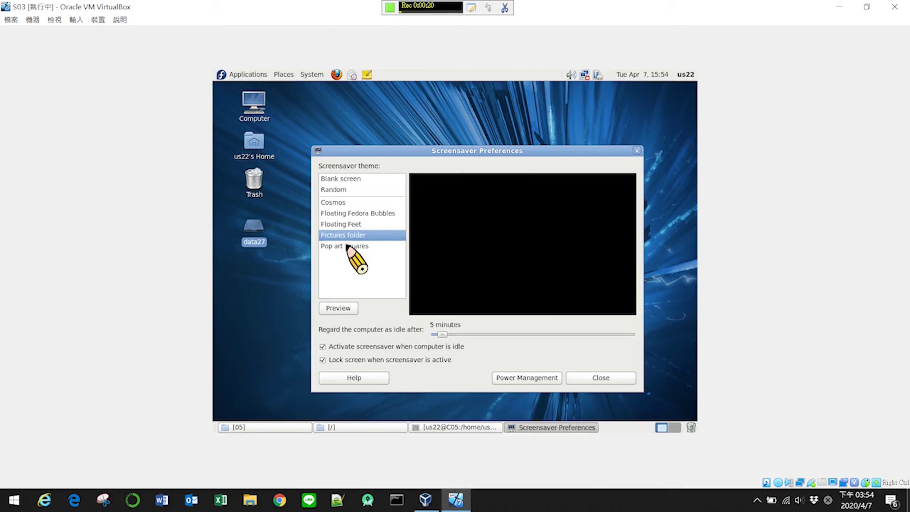
{"action": "left_click", "coordinate": [347, 245]}
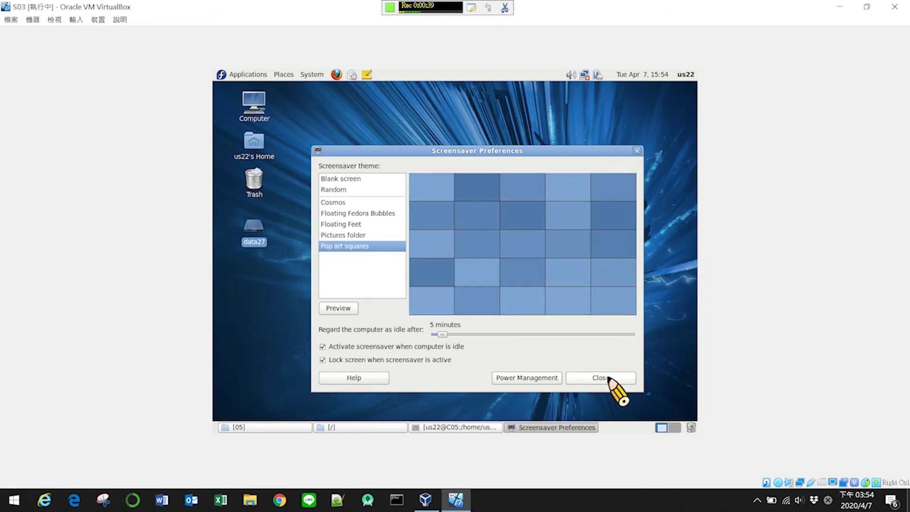
{"action": "left_click", "coordinate": [604, 378]}
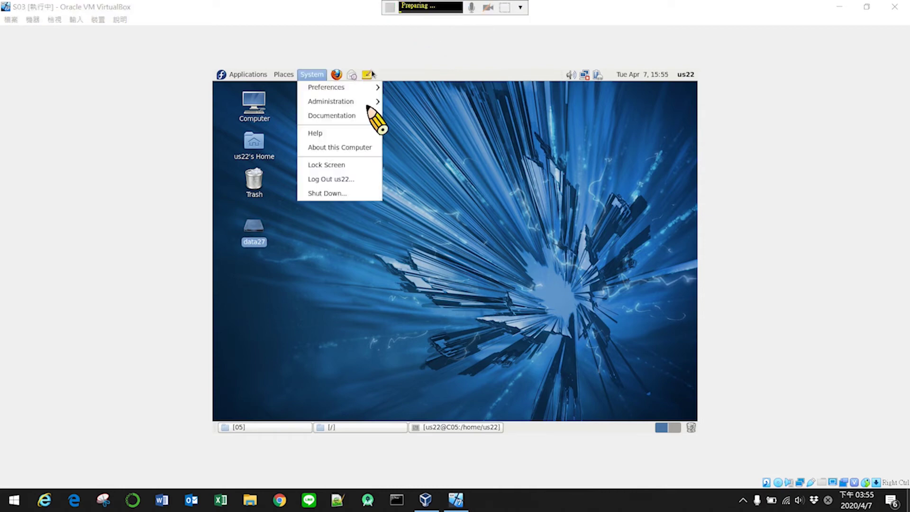
- Launch Users and Groups from Administration and start the Add User form
{"action": "mouse_move", "coordinate": [356, 114]}
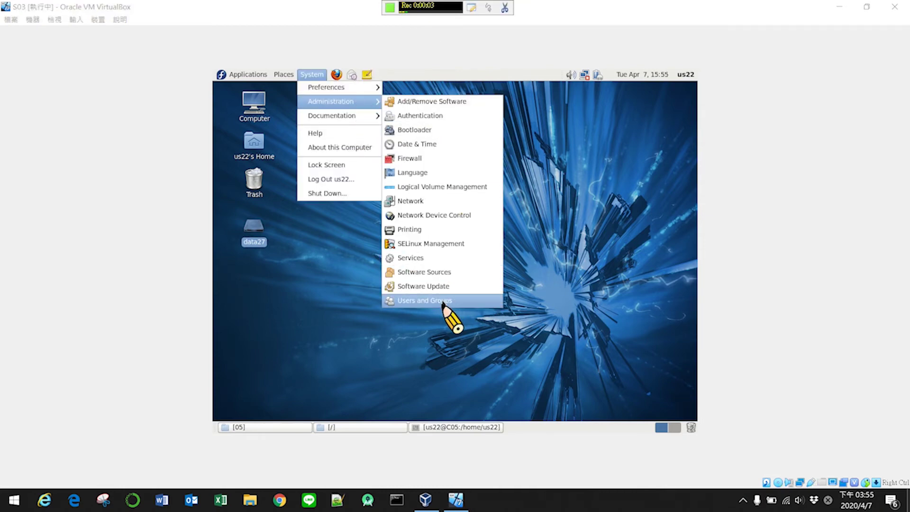
{"action": "left_click", "coordinate": [442, 301]}
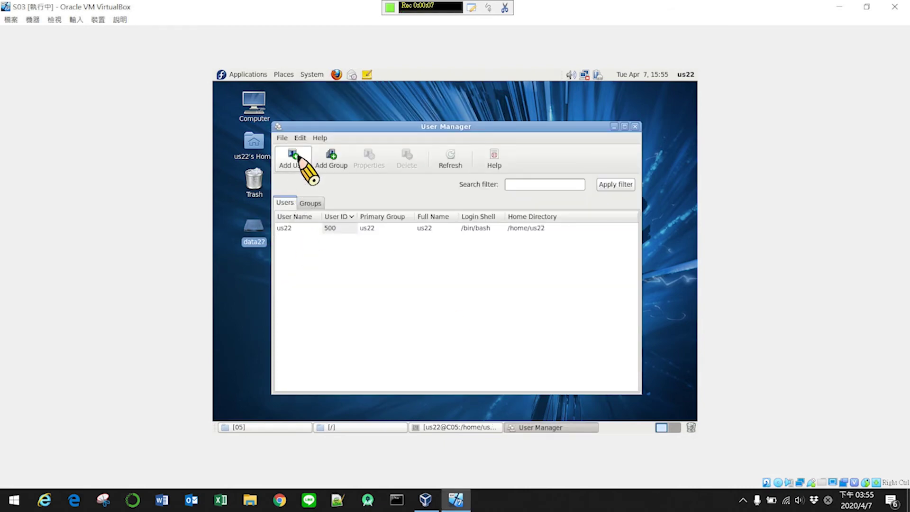
{"action": "left_click", "coordinate": [297, 158]}
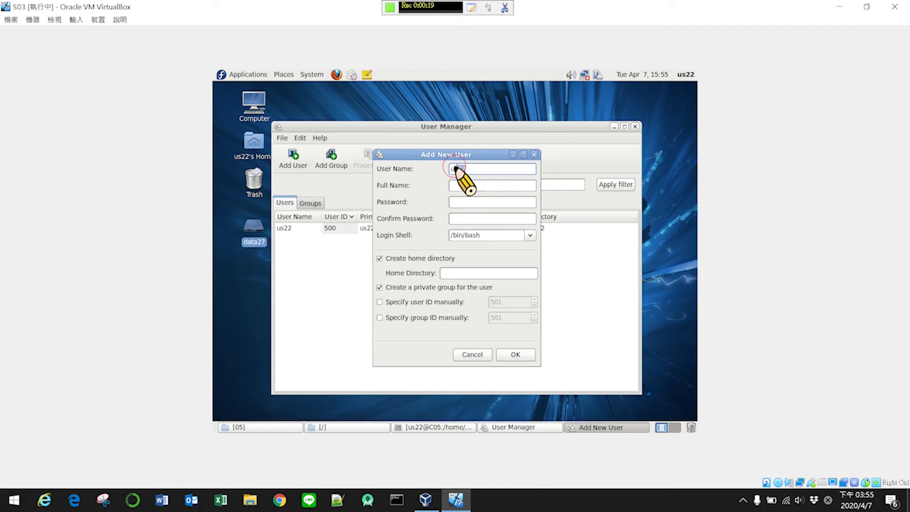
- Add user us32, copying the user name into Full Name, and accept the weak password warning
{"action": "double_click", "coordinate": [453, 169]}
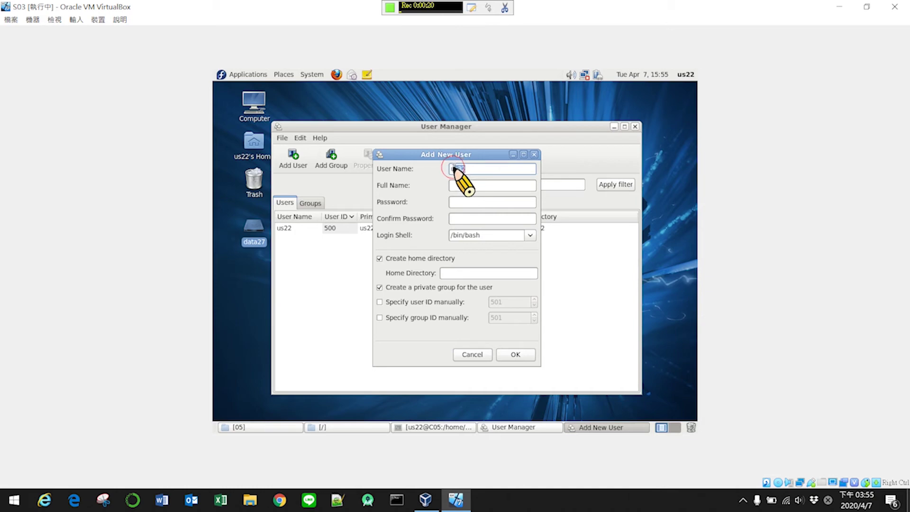
{"action": "middle_click", "coordinate": [469, 187]}
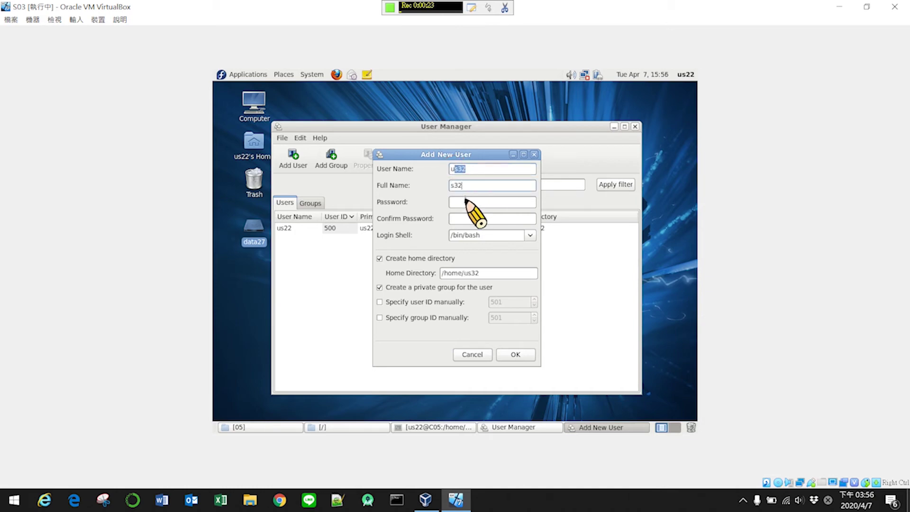
{"action": "left_click", "coordinate": [466, 201]}
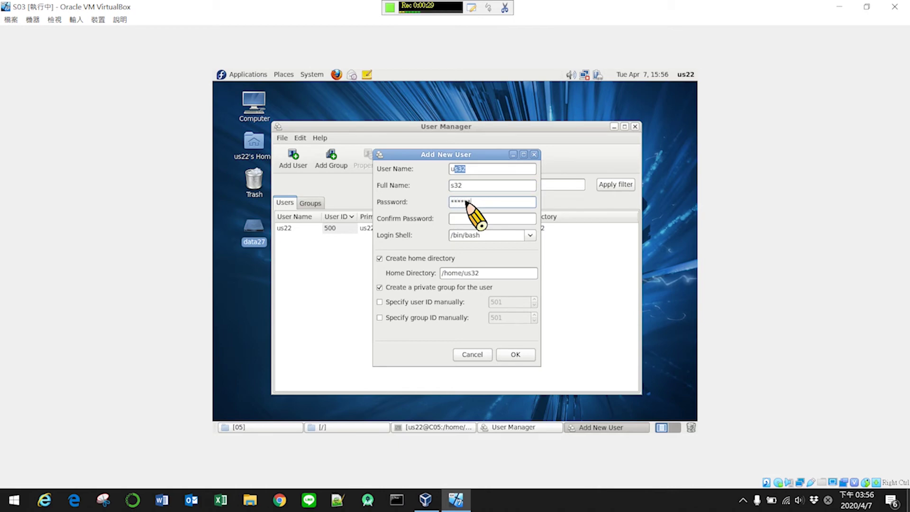
{"action": "type", "text": "6"}
{"action": "left_click", "coordinate": [472, 219]}
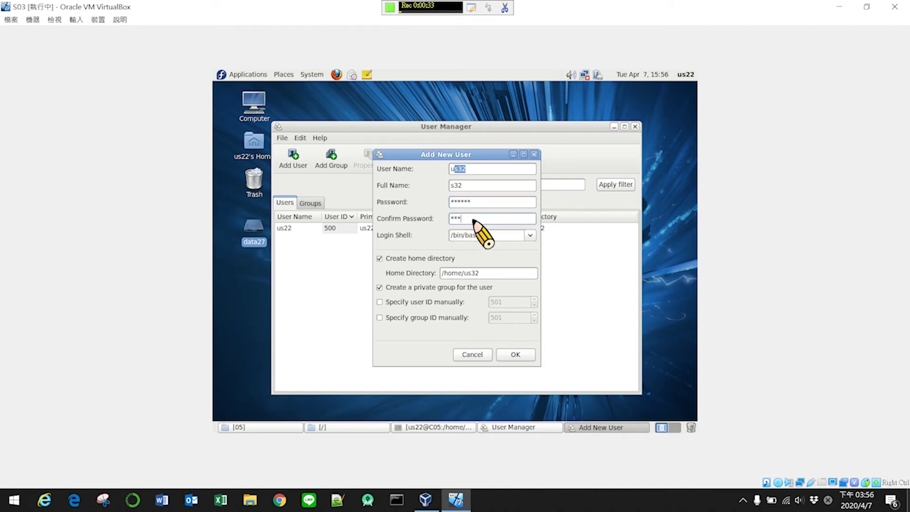
{"action": "left_click", "coordinate": [516, 354]}
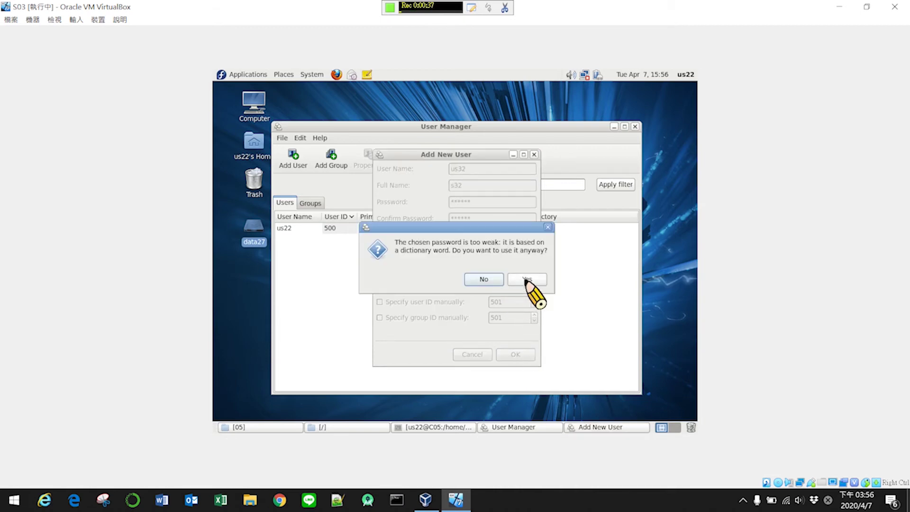
{"action": "left_click", "coordinate": [526, 279]}
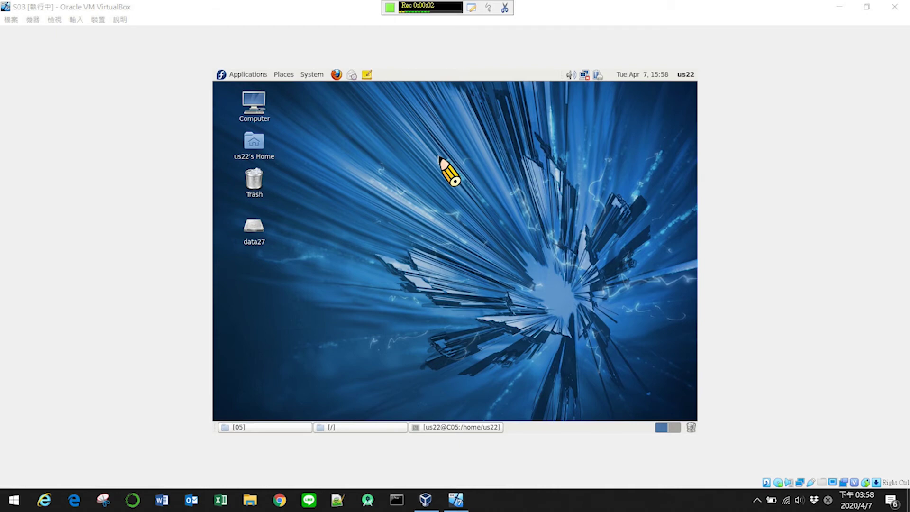
{"action": "right_click", "coordinate": [439, 157]}
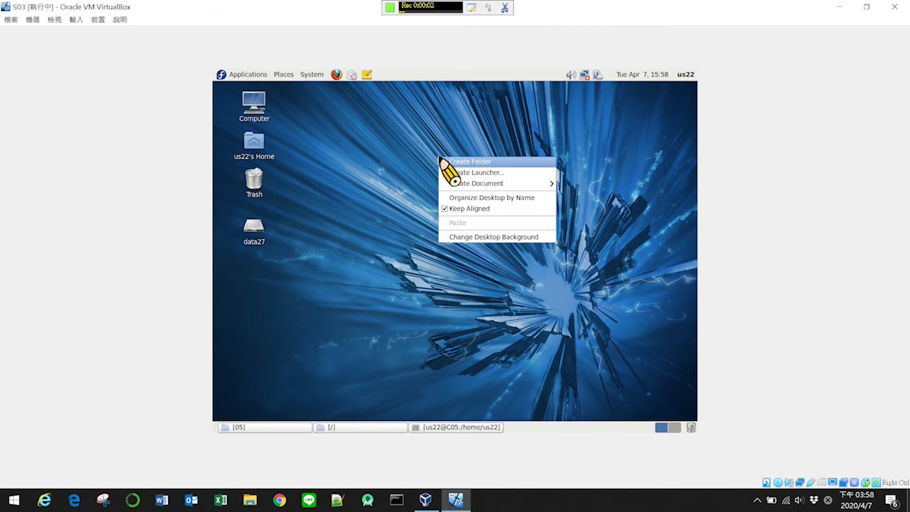
- Set the desktop background to the green leaf wallpaper and close Appearance settings
{"action": "left_click", "coordinate": [479, 238]}
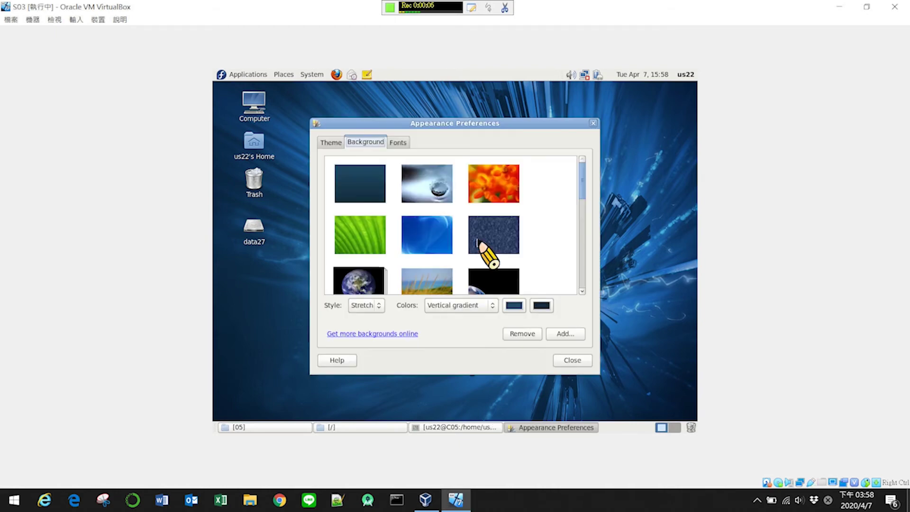
{"action": "left_click", "coordinate": [383, 237]}
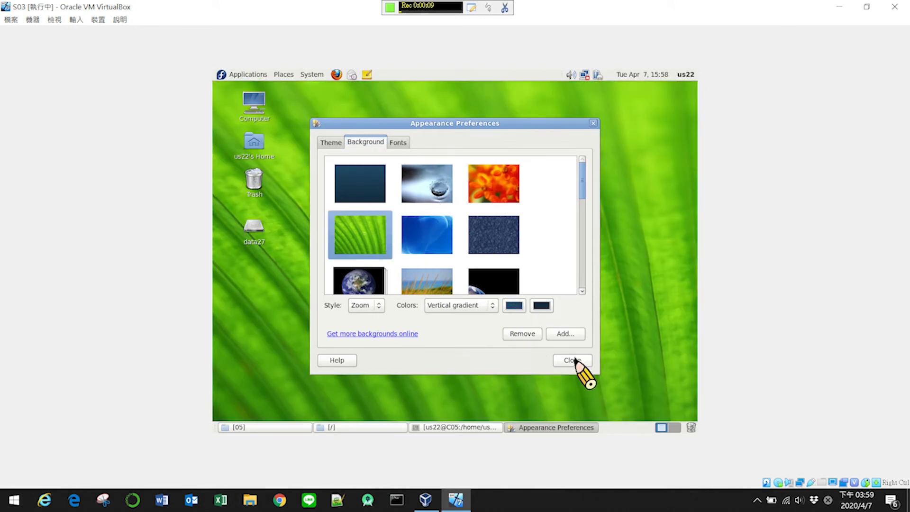
{"action": "left_click", "coordinate": [574, 361]}
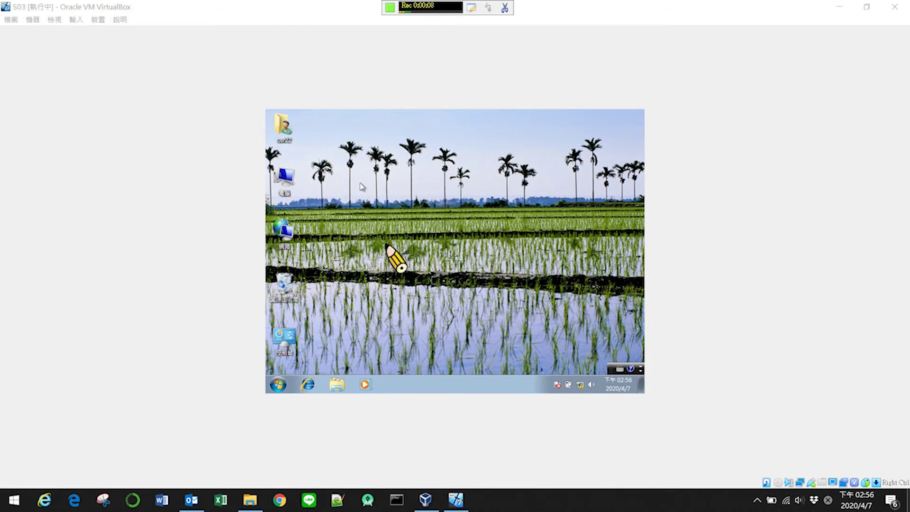
- Create a new text document on the desktop and rename it index.htm, accepting the extension change
{"action": "right_click", "coordinate": [436, 219]}
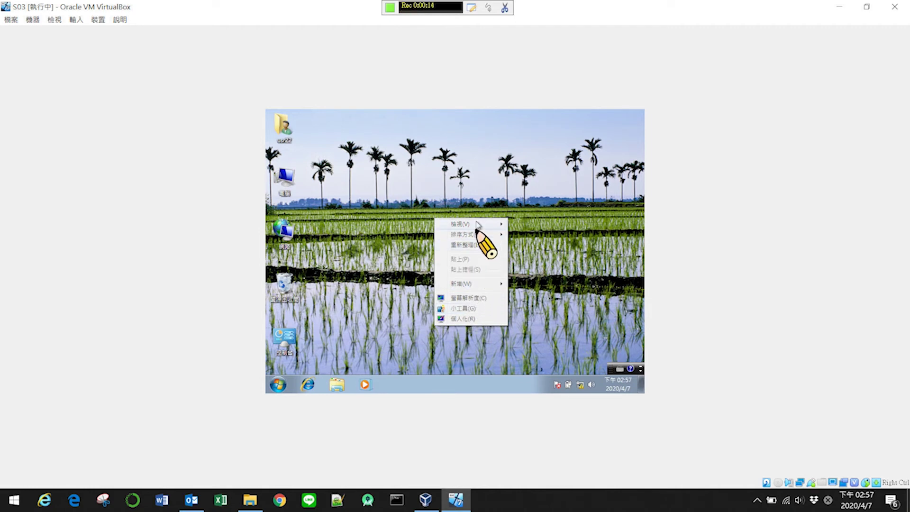
{"action": "mouse_move", "coordinate": [481, 284]}
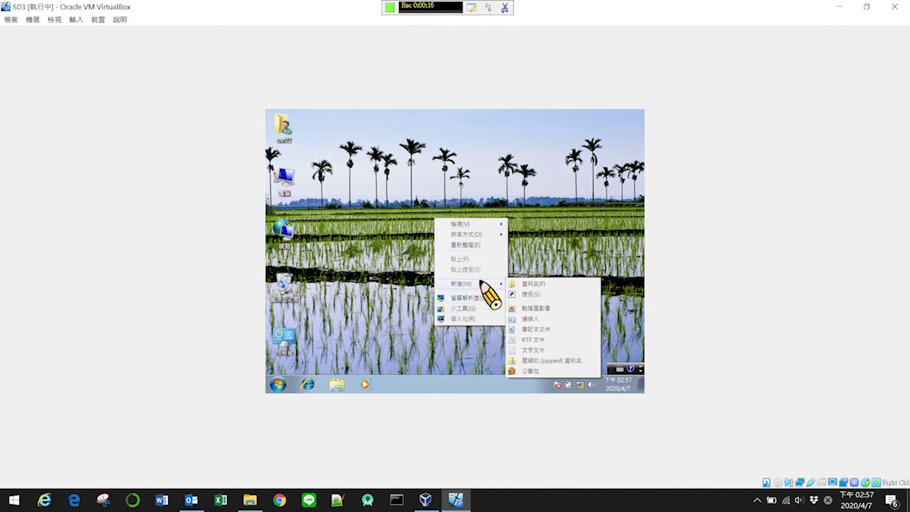
{"action": "left_click", "coordinate": [543, 349]}
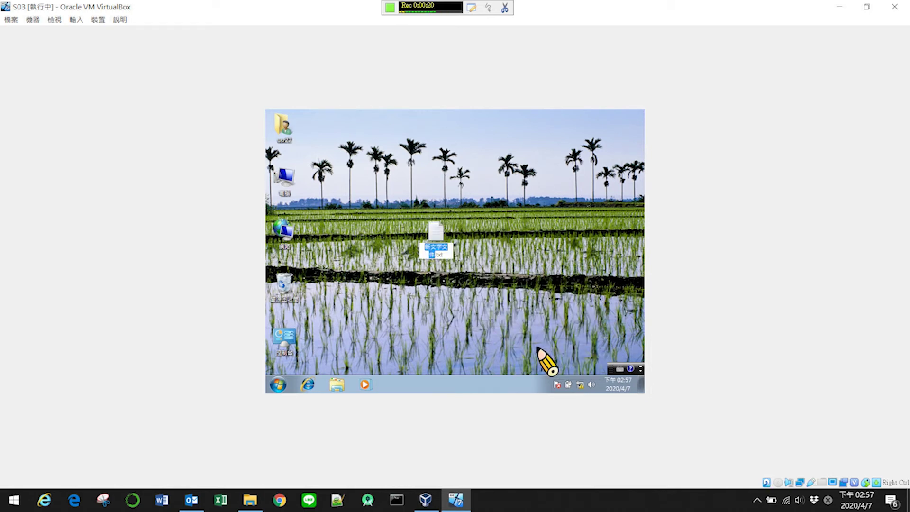
{"action": "type", "text": "index"}
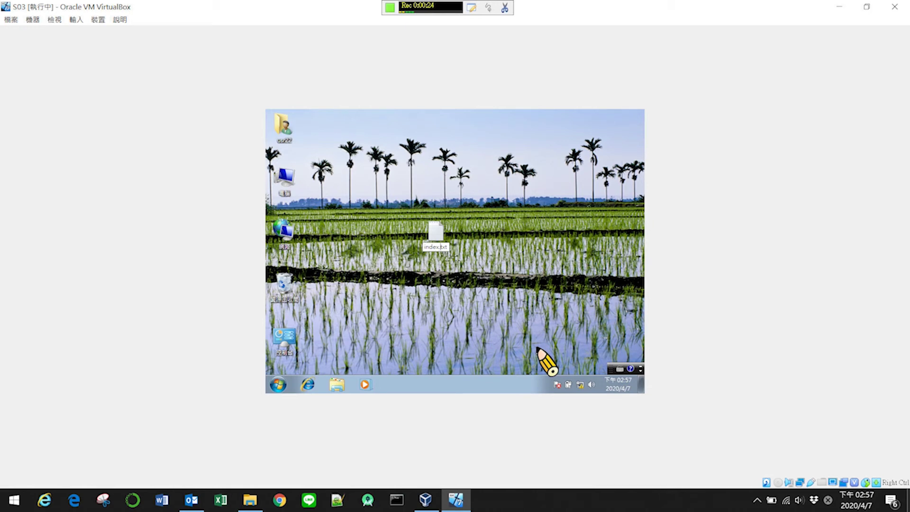
{"action": "key", "text": "Right"}
{"action": "key", "text": "Right"}
{"action": "key", "text": "Right"}
{"action": "key", "text": "BackSpace"}
{"action": "key", "text": "BackSpace"}
{"action": "key", "text": "BackSpace"}
{"action": "type", "text": "htm"}
{"action": "key", "text": "Return"}
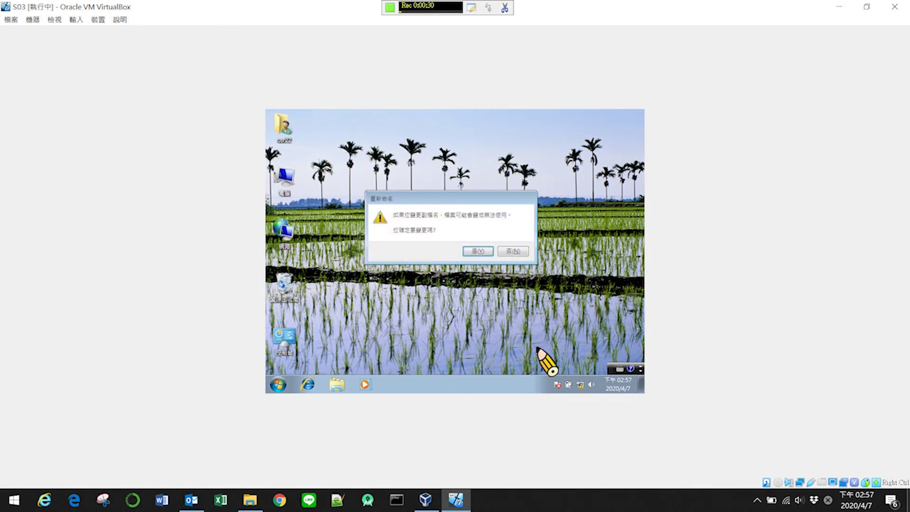
{"action": "key", "text": "Return"}
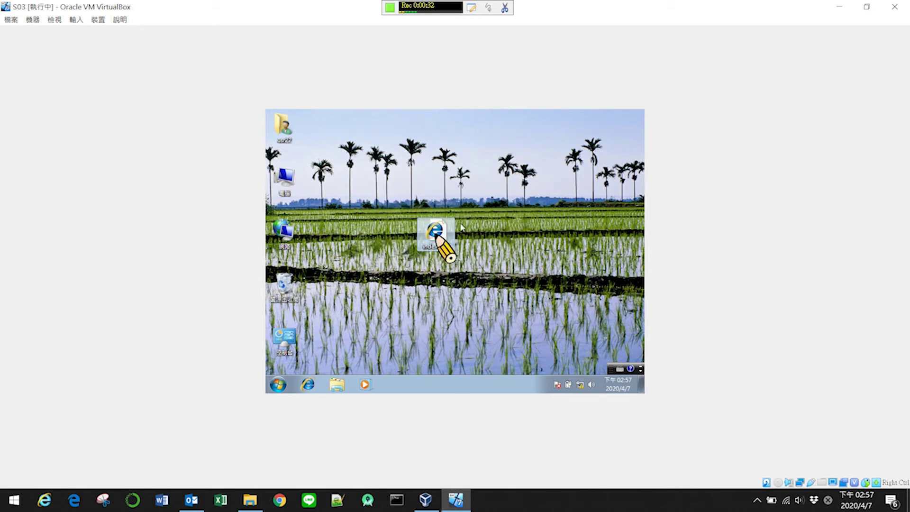
- Open index.htm in Notepad
{"action": "right_click", "coordinate": [444, 235]}
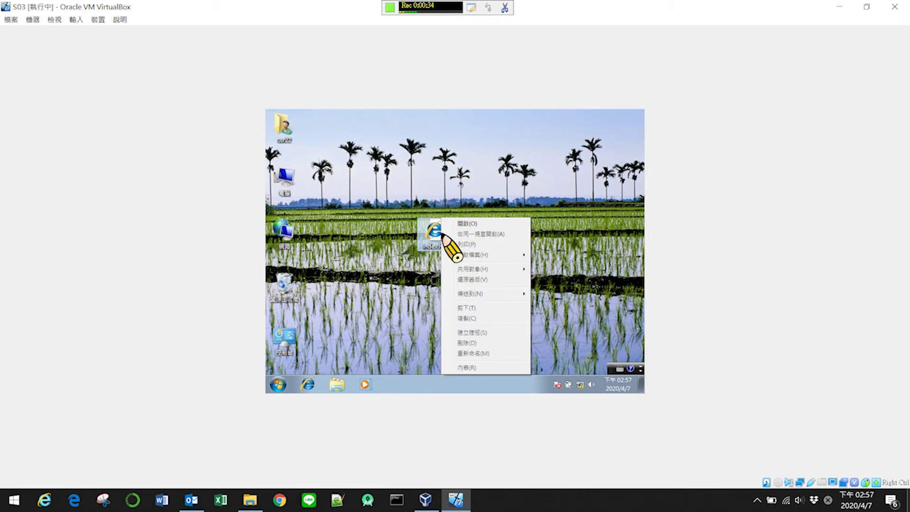
{"action": "mouse_move", "coordinate": [474, 255]}
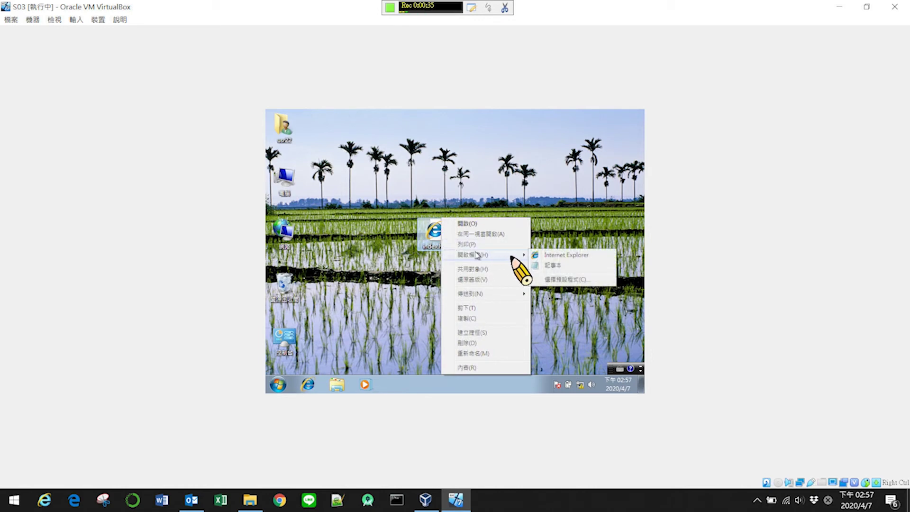
{"action": "left_click", "coordinate": [559, 265]}
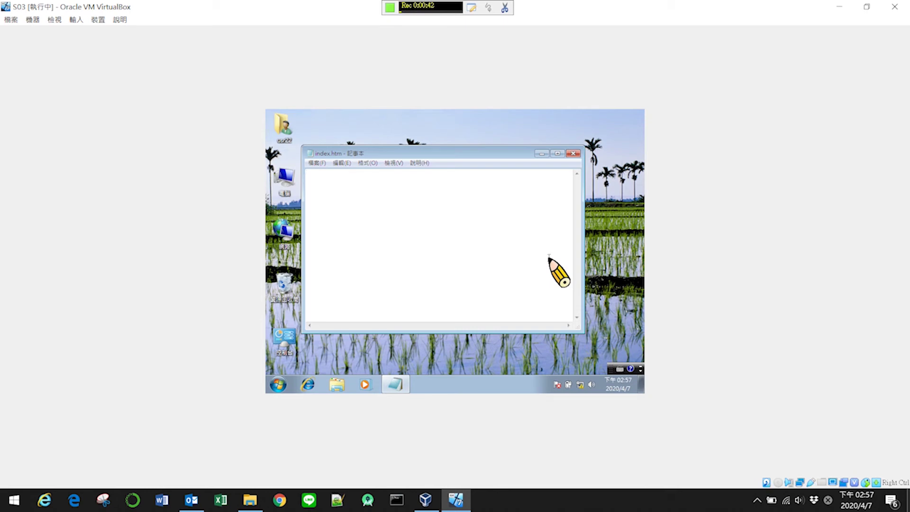
- Type the '<h3> <font color=red>' tags and add blank lines below them
{"action": "type", "text": "<h"}
{"action": "type", "text": "3"}
{"action": "type", "text": "> "}
{"action": "type", "text": "<f"}
{"action": "type", "text": "ont"}
{"action": "type", "text": " colo"}
{"action": "type", "text": "r"}
{"action": "type", "text": "red"}
{"action": "type", "text": ">"}
{"action": "key", "text": "Return"}
{"action": "key", "text": "Return"}
- Type 工作崗位 with the Zhuyin IME, correcting 剛 to 崗 and 為 to 位
{"action": "type", "text": "ee"}
{"action": "key", "text": "ctrl+space"}
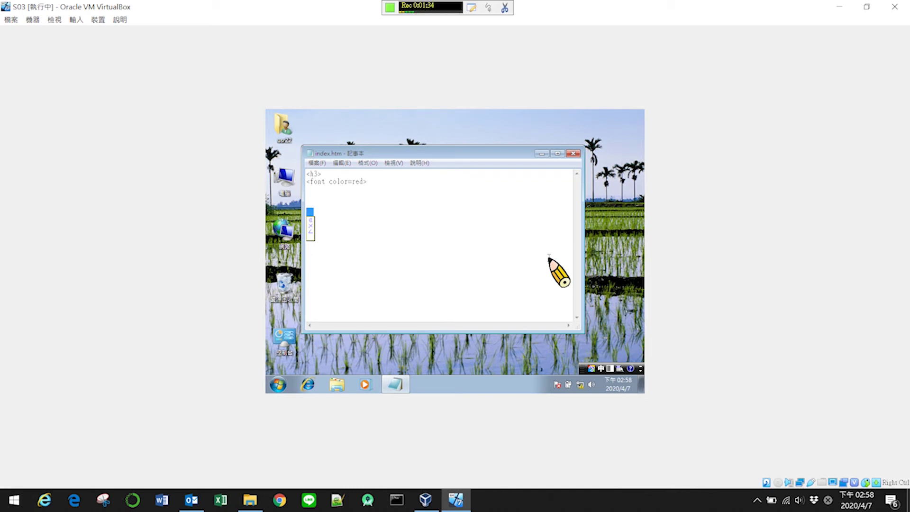
{"action": "type", "text": "公ㄇ4ㄍ"}
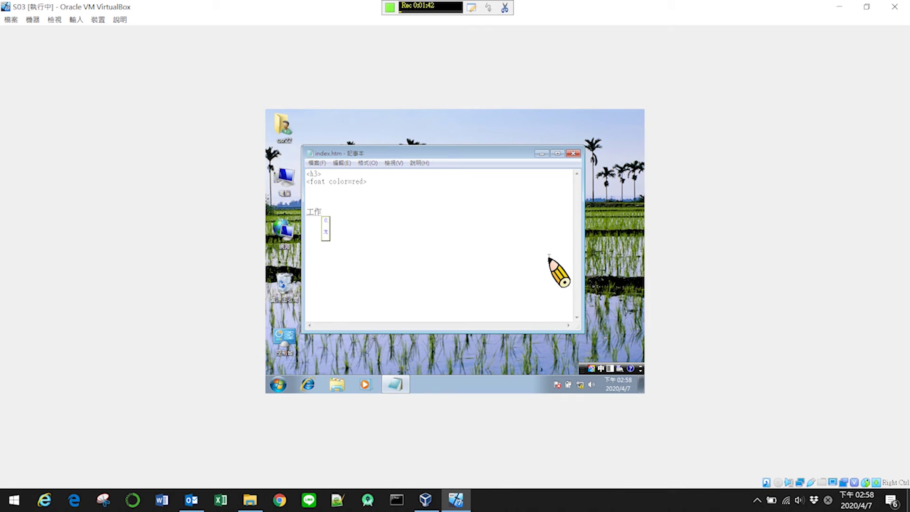
{"action": "key", "text": "space"}
{"action": "type", "text": "ㄨㄟ4"}
{"action": "key", "text": "Left"}
{"action": "key", "text": "Down"}
{"action": "key", "text": "Down"}
{"action": "key", "text": "Down"}
{"action": "key", "text": "Down"}
{"action": "key", "text": "Down"}
{"action": "key", "text": "Down"}
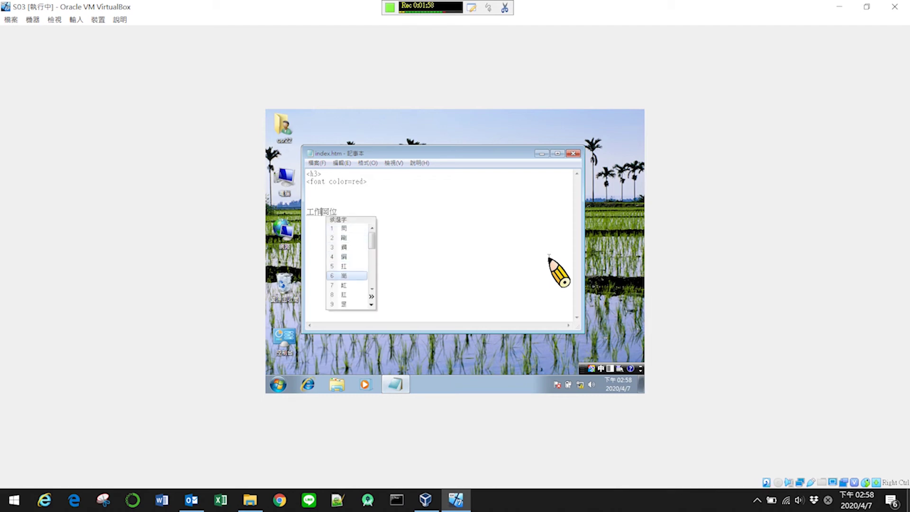
{"action": "key", "text": "Return"}
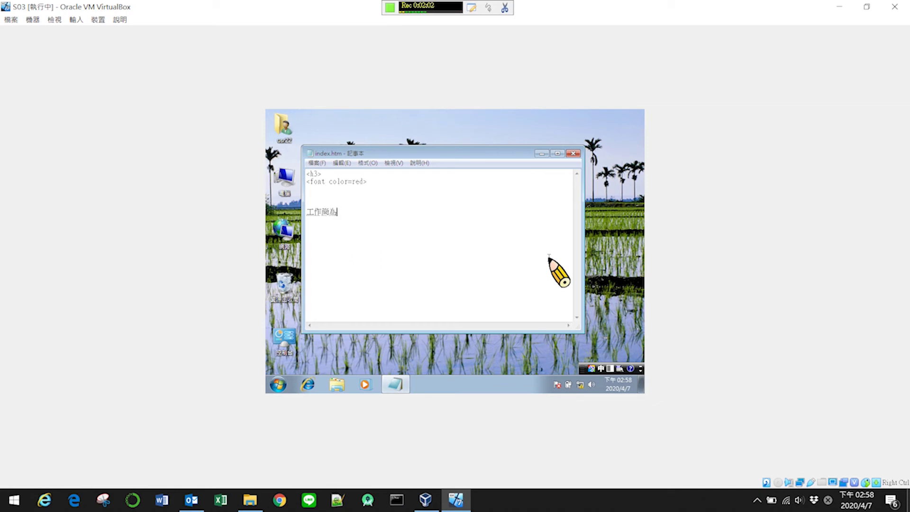
{"action": "key", "text": "Down"}
{"action": "key", "text": "Down"}
{"action": "key", "text": "Return"}
- Complete 號碼 on the first line and switch the input method to English
{"action": "type", "text": "號碼"}
{"action": "key", "text": "Return"}
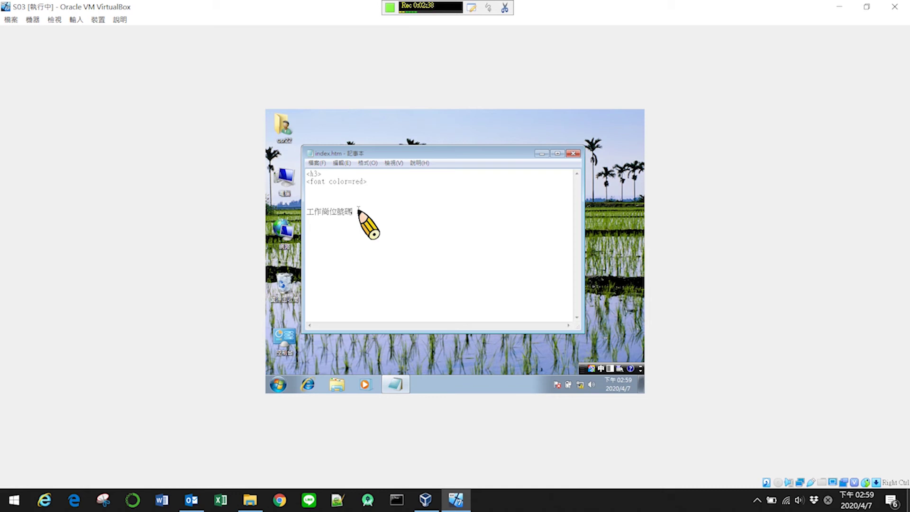
{"action": "key", "text": "ctrl+space"}
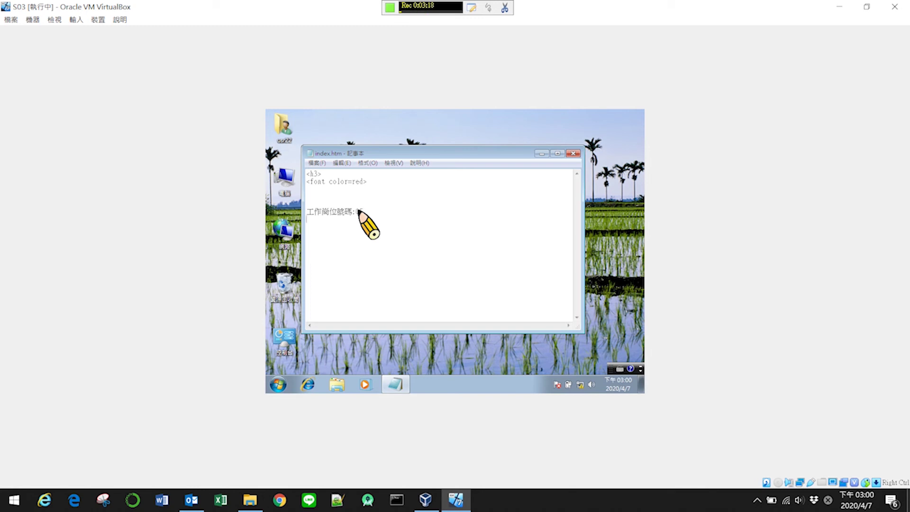
{"action": "type", "text": "r"}
{"action": "key", "text": "BackSpace"}
{"action": "type", "text": "r"}
{"action": "key", "text": "BackSpace"}
- Type 檢定日期： on the next line with the Chinese IME
{"action": "key", "text": "ctrl+space"}
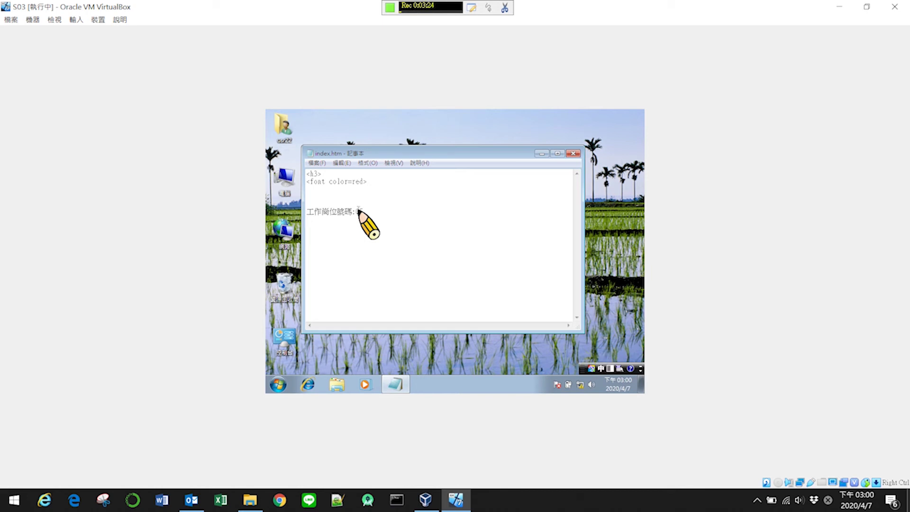
{"action": "type", "text": "ru03hk4"}
{"action": "key", "text": "BackSpace"}
{"action": "type", "text": "2"}
{"action": "type", "text": "u/4"}
{"action": "type", "text": "b4f"}
{"action": "type", "text": "u6"}
{"action": "type", "text": "："}
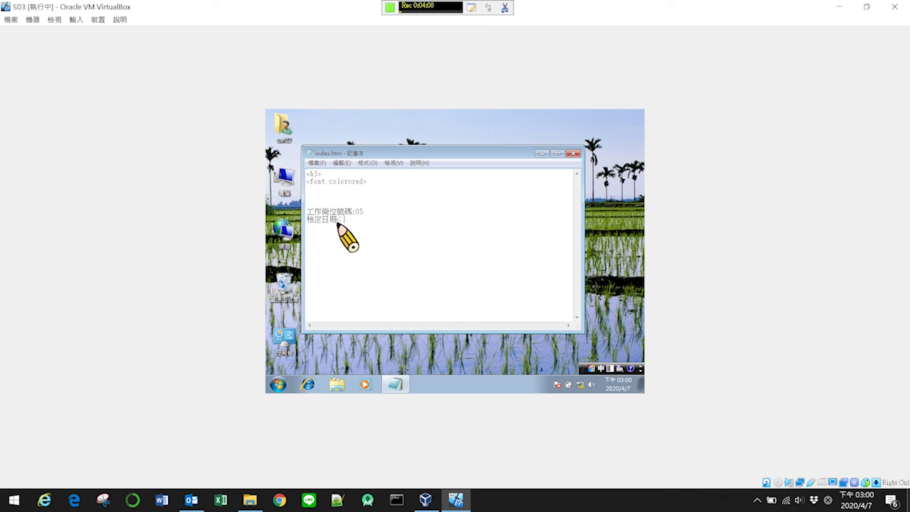
- Replace the colon after 工作崗位號碼 so the first line reads 工作崗位號碼:05
{"action": "left_click_drag", "start_coordinate": [338, 220], "coordinate": [345, 222]}
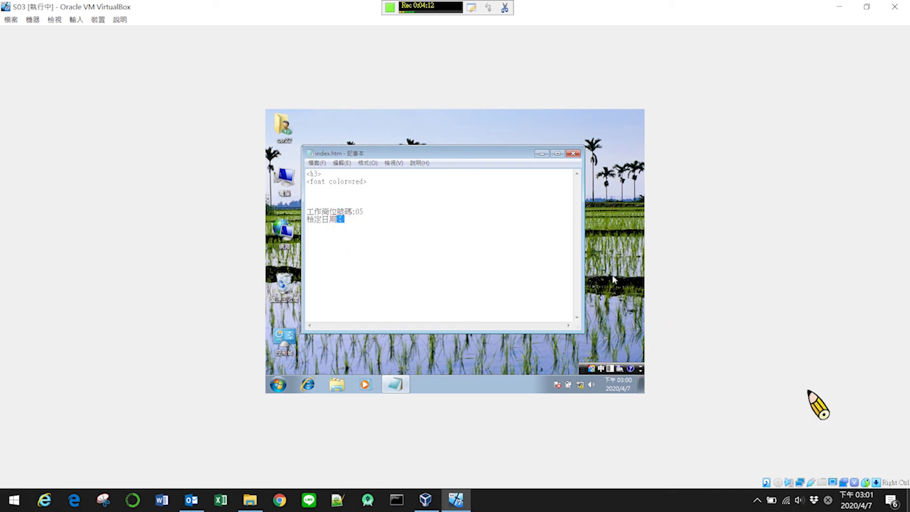
{"action": "left_click", "coordinate": [377, 209]}
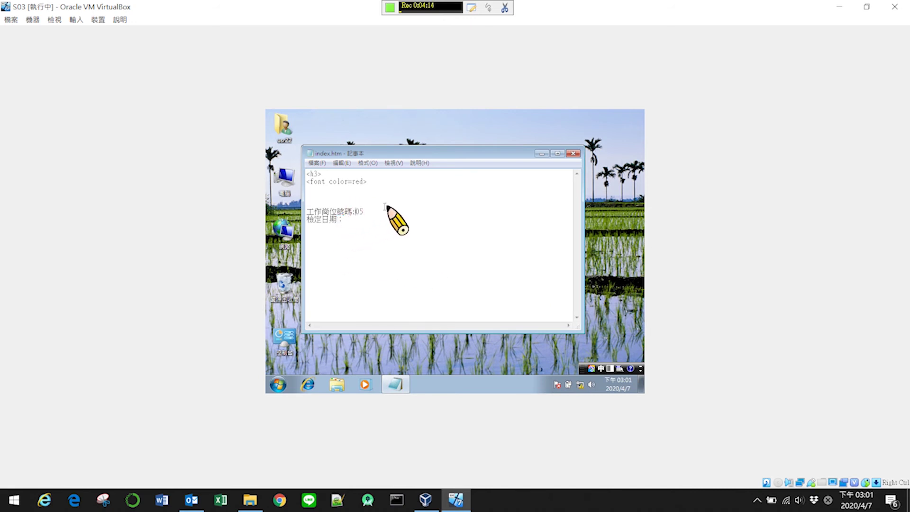
{"action": "key", "text": "BackSpace"}
{"action": "type", "text": "："}
{"action": "key", "text": "Return"}
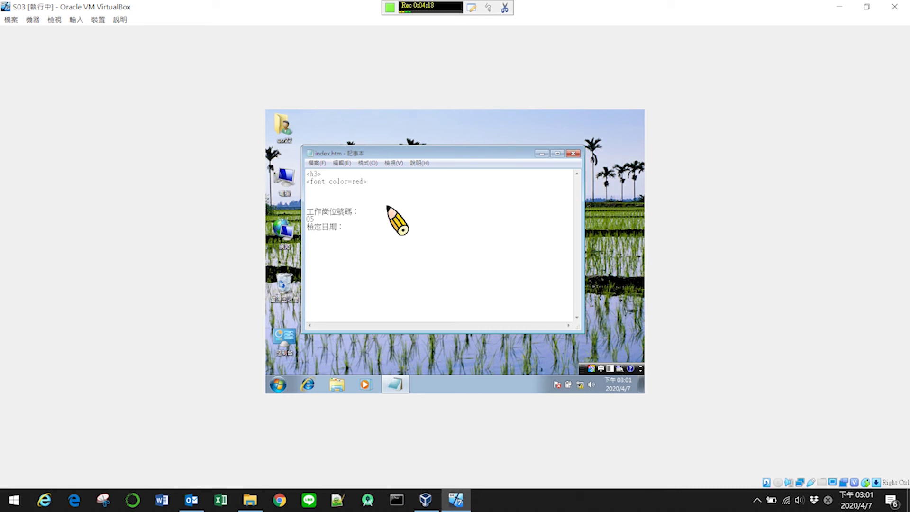
{"action": "key", "text": "BackSpace"}
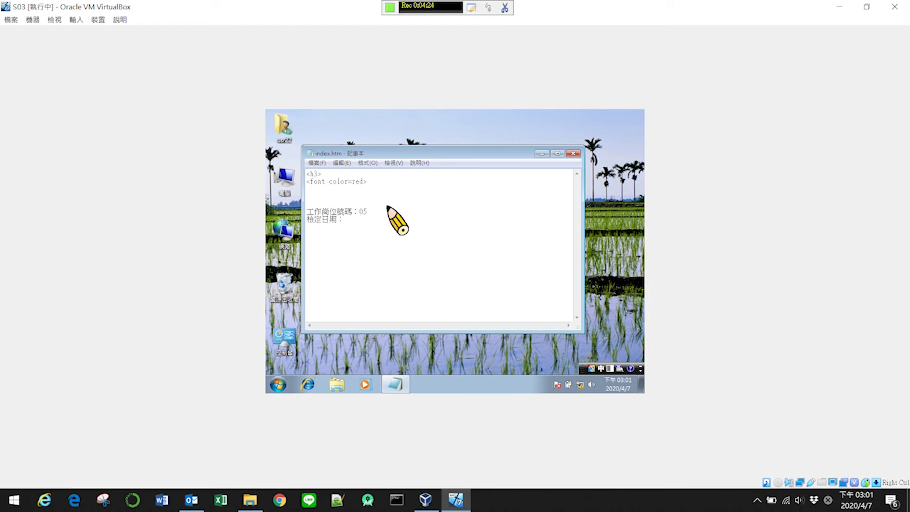
{"action": "type", "text": ":"}
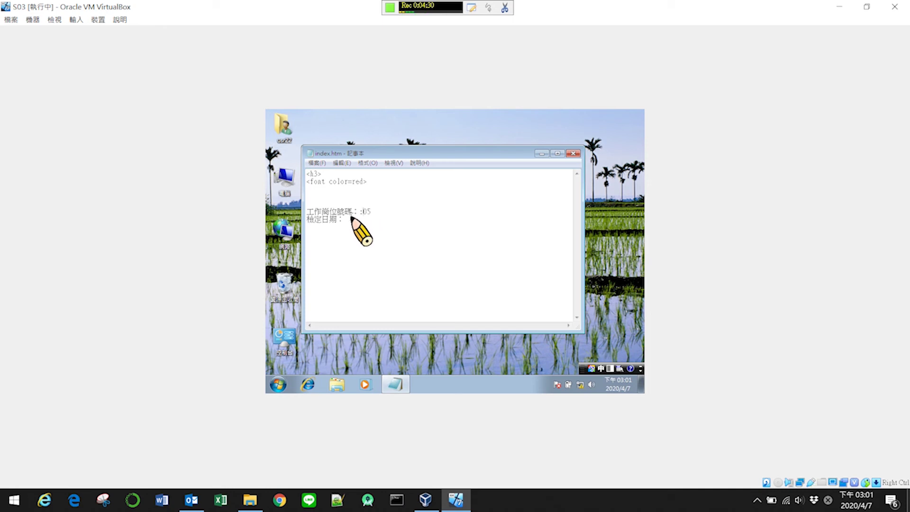
- Add the date 2020/04/07 and start a new line reading 應檢人姓名：
{"action": "left_click", "coordinate": [351, 220]}
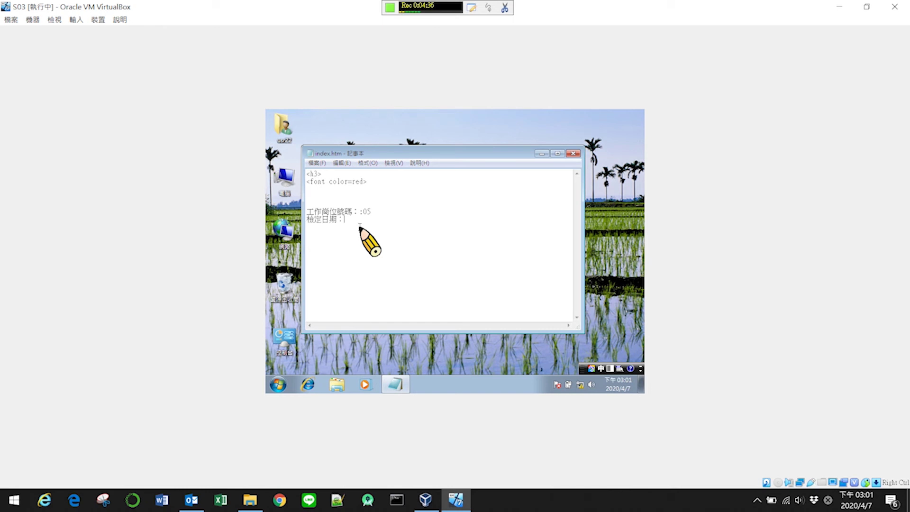
{"action": "type", "text": "20"}
{"action": "type", "text": "20"}
{"action": "type", "text": "/0"}
{"action": "type", "text": "4/07"}
{"action": "type", "text": "<"}
{"action": "type", "text": "應"}
{"action": "type", "text": "檢"}
{"action": "type", "text": "人"}
{"action": "key", "text": "shift+semicolon"}
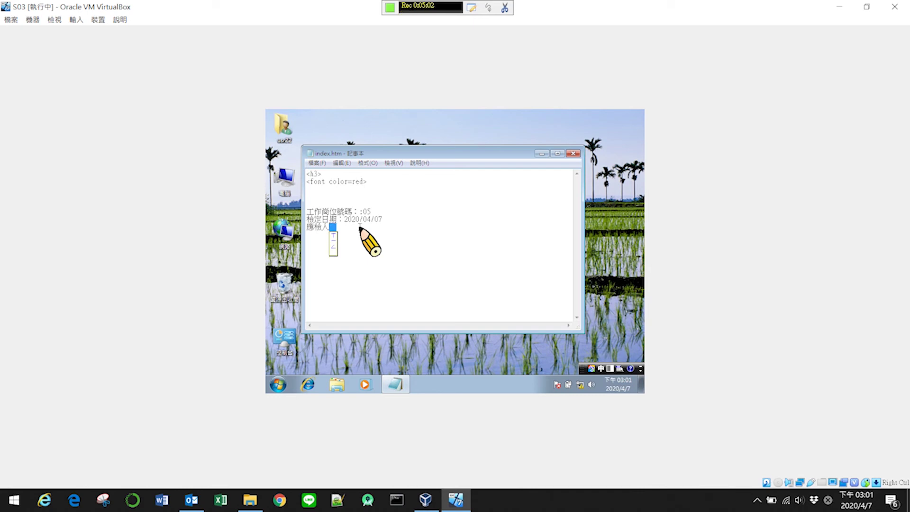
{"action": "key", "text": "Return"}
{"action": "key", "text": "a"}
{"action": "key", "text": "u"}
{"action": "key", "text": "slash"}
{"action": "key", "text": "6"}
{"action": "key", "text": "Return"}
- Enter the candidate's name after 應檢人姓名： using the IME
{"action": "key", "text": "Down"}
{"action": "key", "text": "Return"}
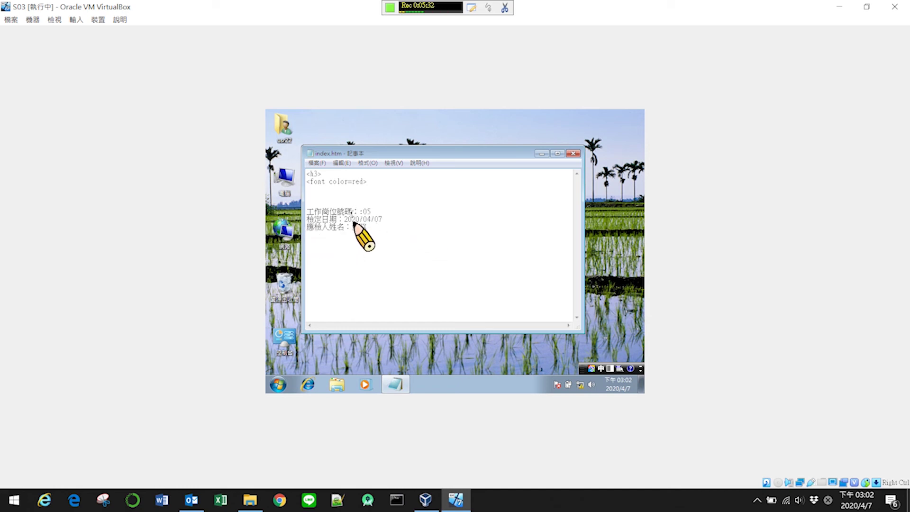
- Save index.htm via 檔案 > 儲存檔案 and move the Notepad window aside
{"action": "left_click", "coordinate": [317, 164]}
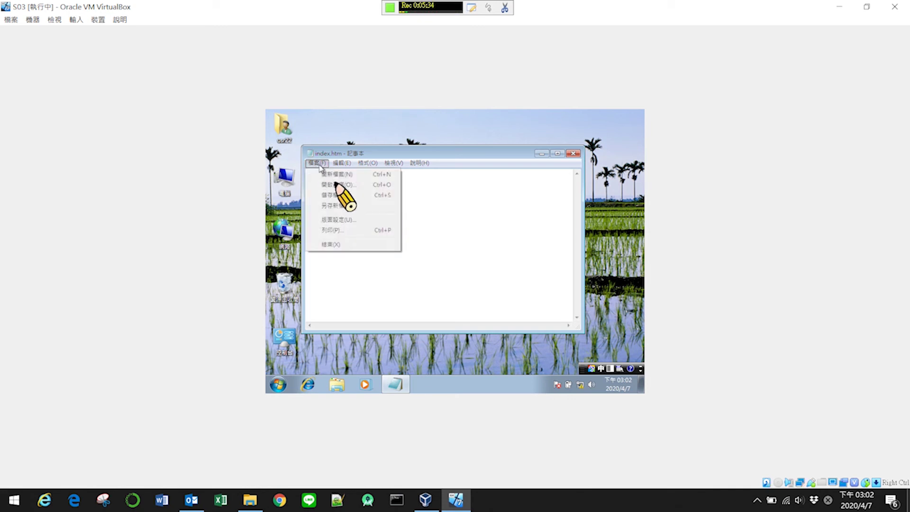
{"action": "left_click", "coordinate": [337, 195]}
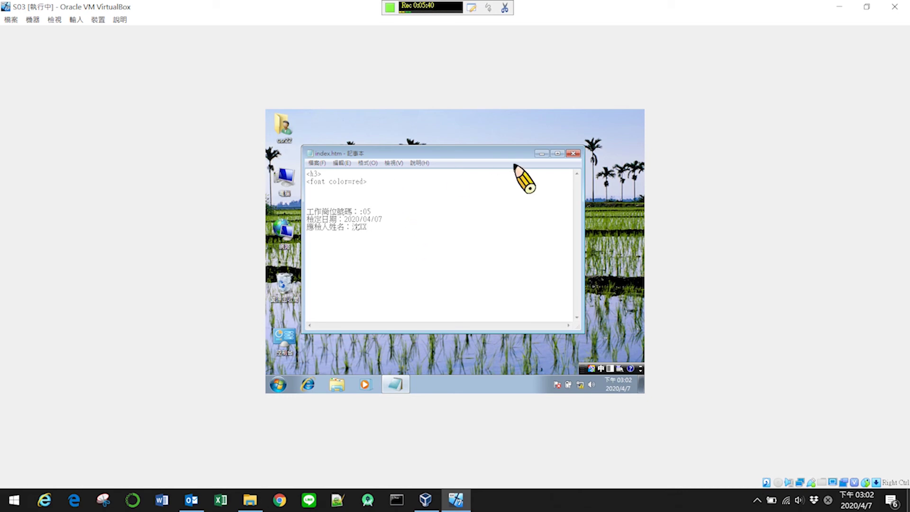
{"action": "left_click_drag", "start_coordinate": [476, 155], "coordinate": [334, 129]}
{"action": "left_click_drag", "start_coordinate": [448, 237], "coordinate": [460, 149]}
{"action": "double_click", "coordinate": [320, 124]}
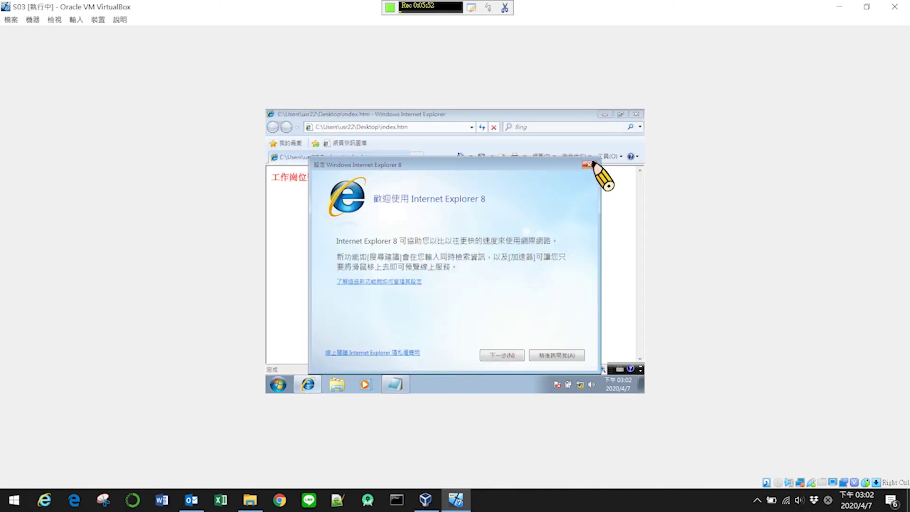
{"action": "left_click", "coordinate": [586, 164]}
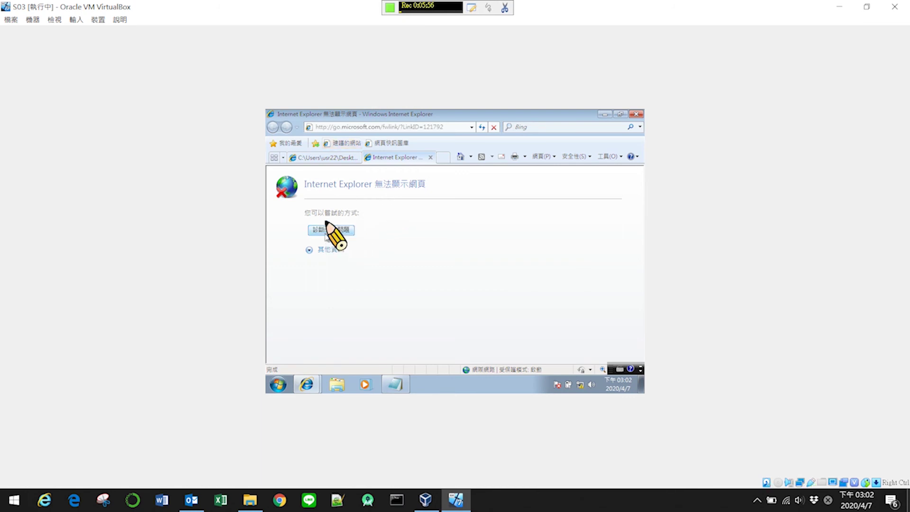
{"action": "left_click", "coordinate": [636, 114]}
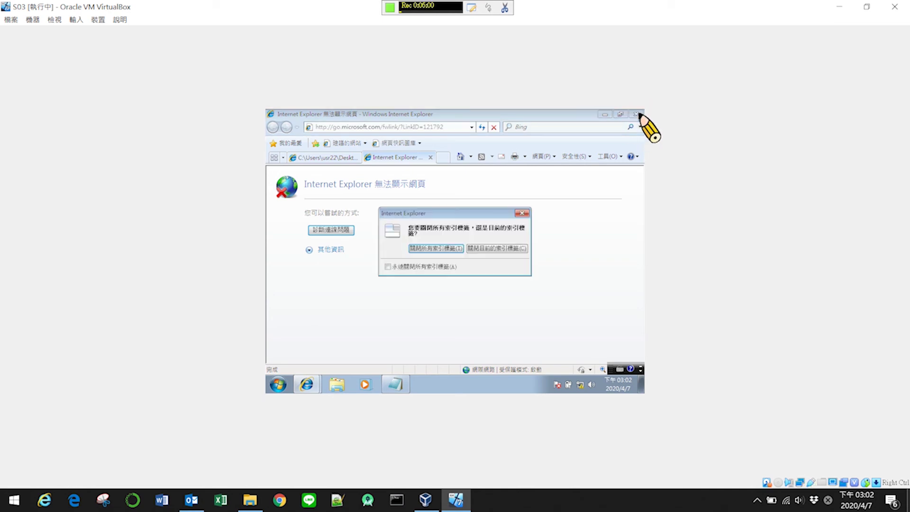
{"action": "left_click", "coordinate": [431, 249]}
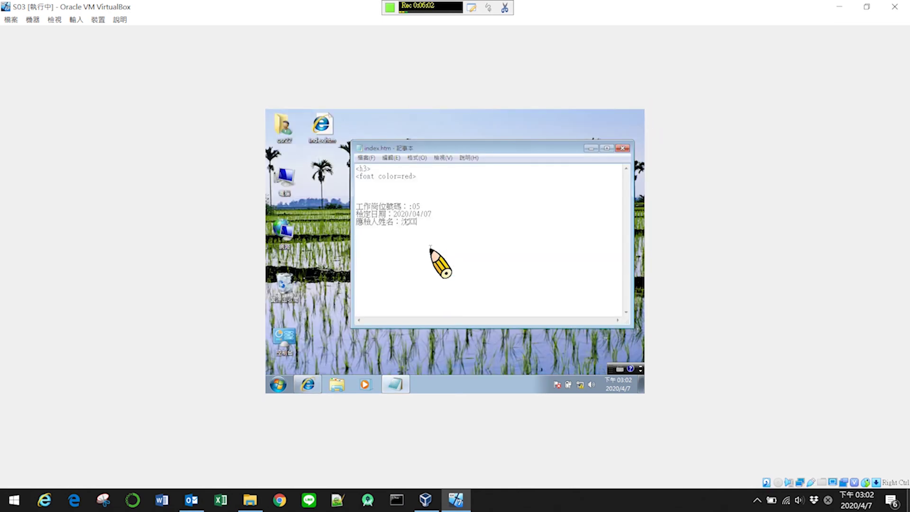
{"action": "double_click", "coordinate": [319, 130]}
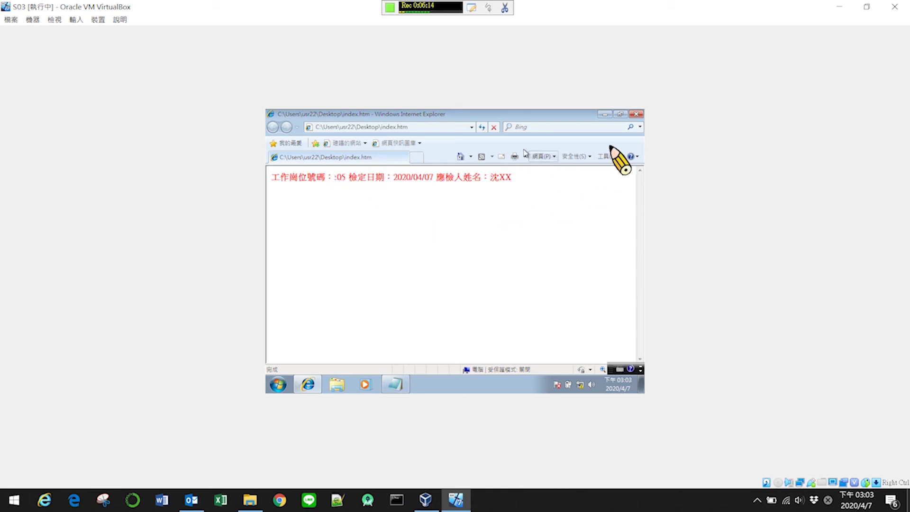
{"action": "left_click", "coordinate": [636, 115]}
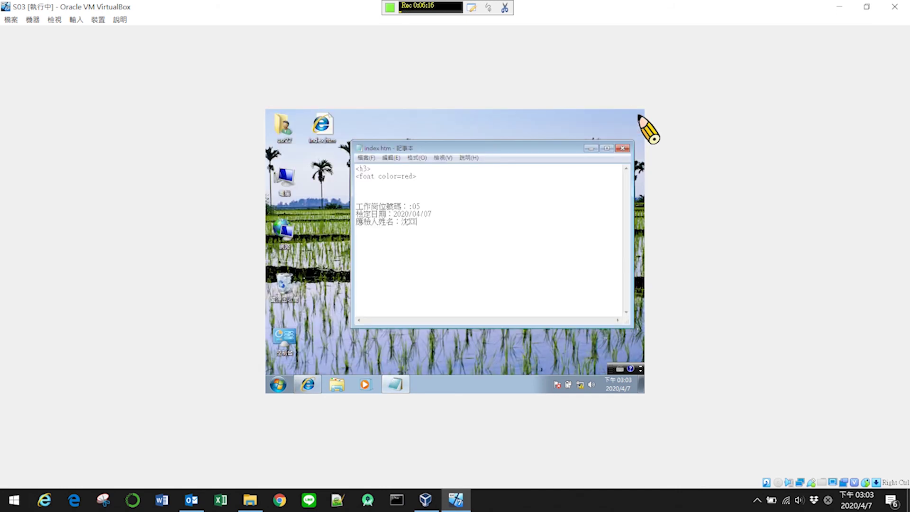
- Copy the <P> tag after 05 onto the ends of the date and name lines
{"action": "left_click", "coordinate": [441, 204]}
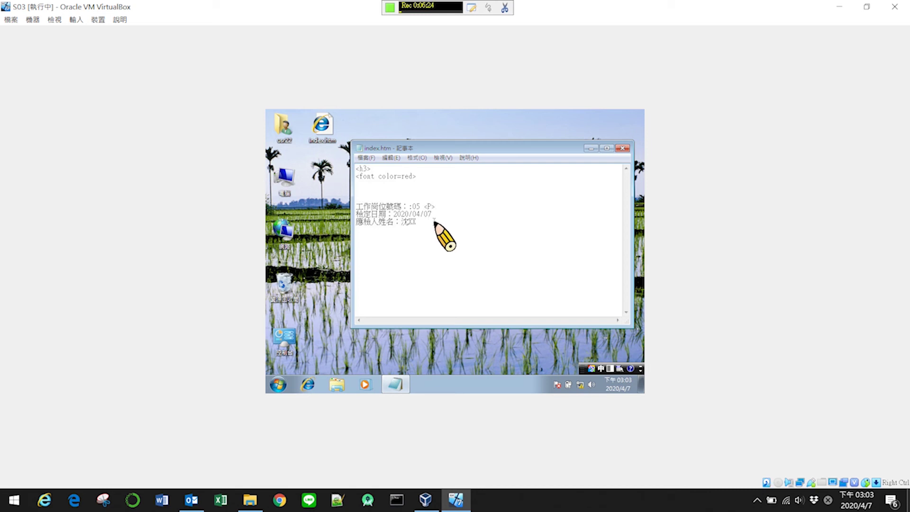
{"action": "left_click_drag", "start_coordinate": [424, 207], "coordinate": [436, 207]}
{"action": "key", "text": "ctrl+c"}
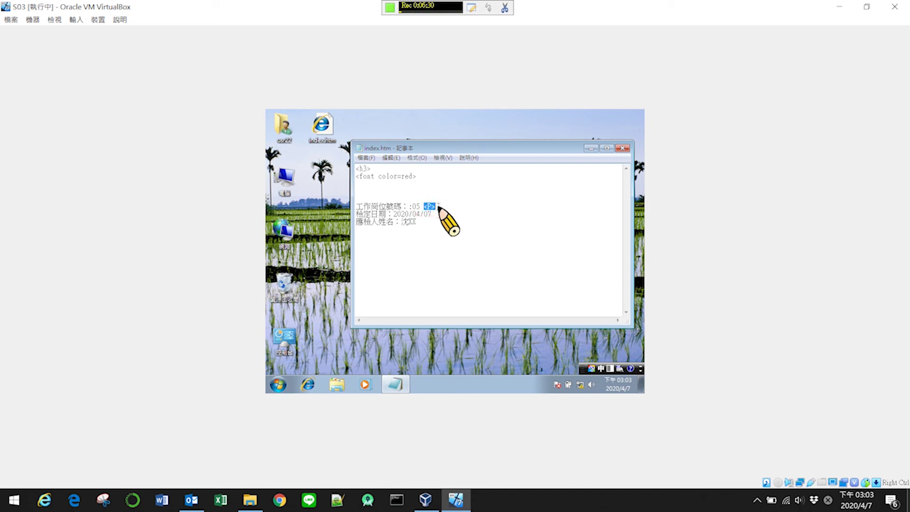
{"action": "key", "text": "Down"}
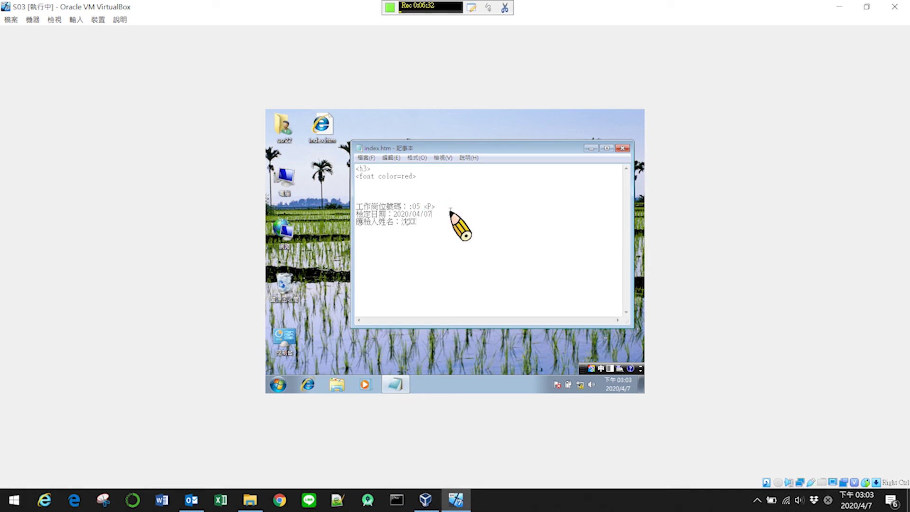
{"action": "key", "text": "ctrl+v"}
{"action": "left_click", "coordinate": [447, 222]}
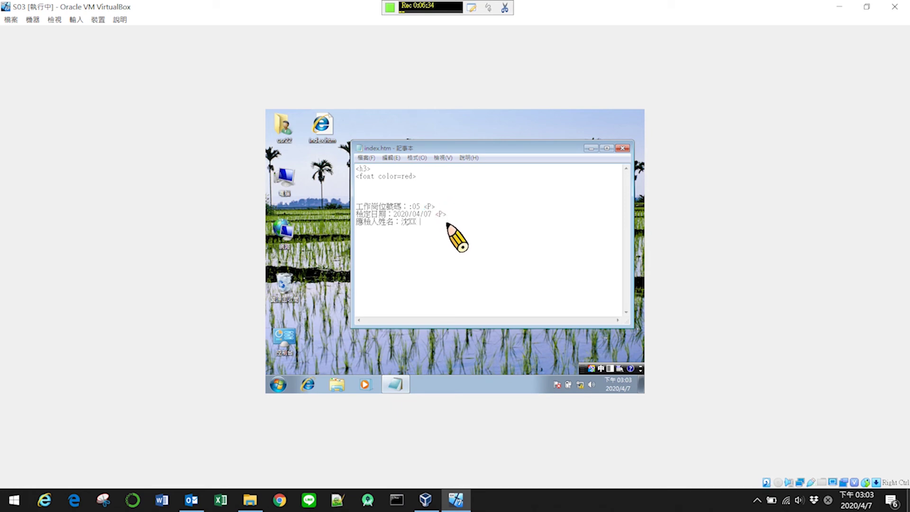
{"action": "key", "text": "ctrl+v"}
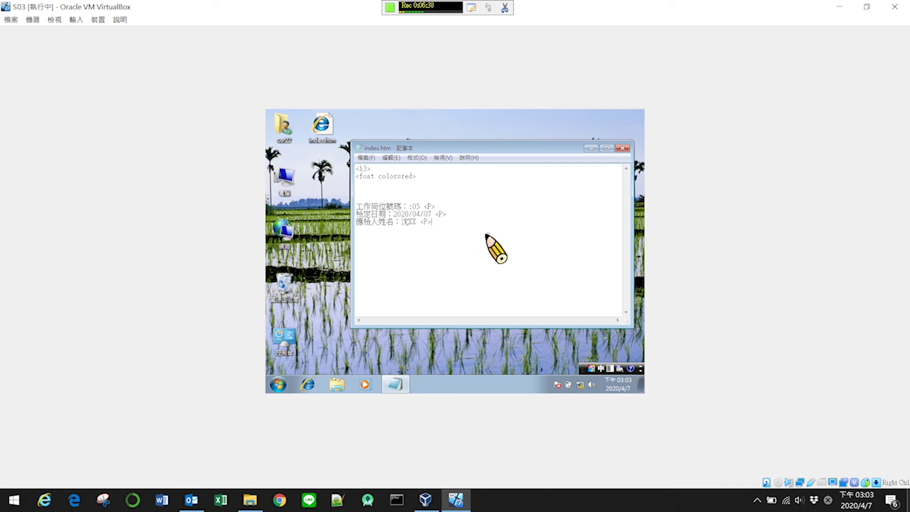
- Save index.htm and open it from the desktop in Internet Explorer
{"action": "left_click", "coordinate": [369, 159]}
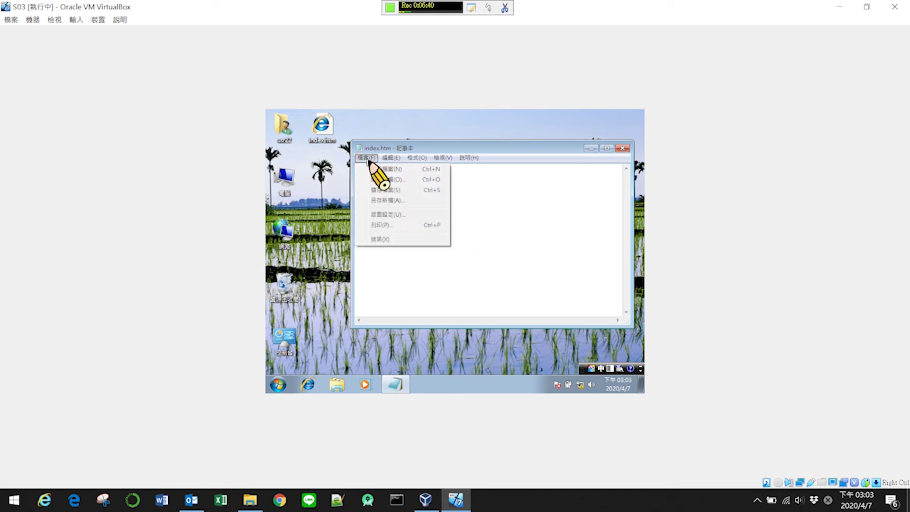
{"action": "left_click", "coordinate": [385, 191]}
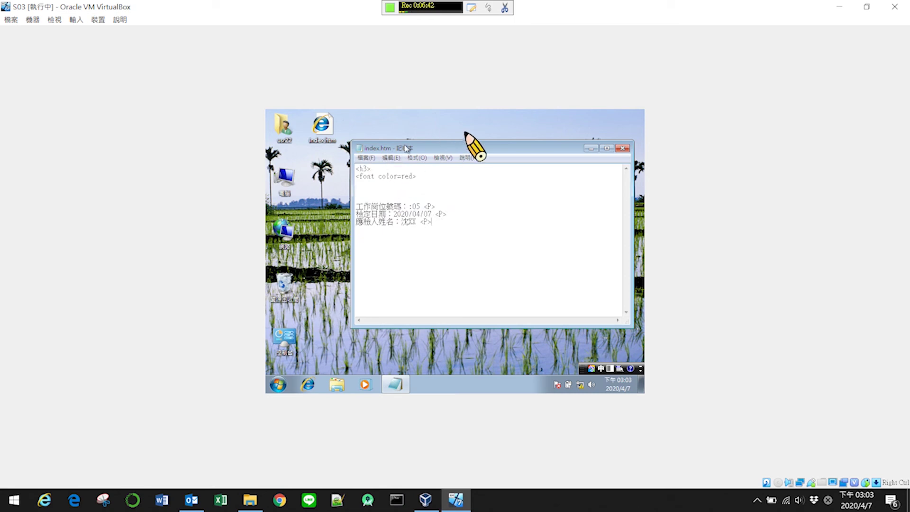
{"action": "double_click", "coordinate": [326, 134]}
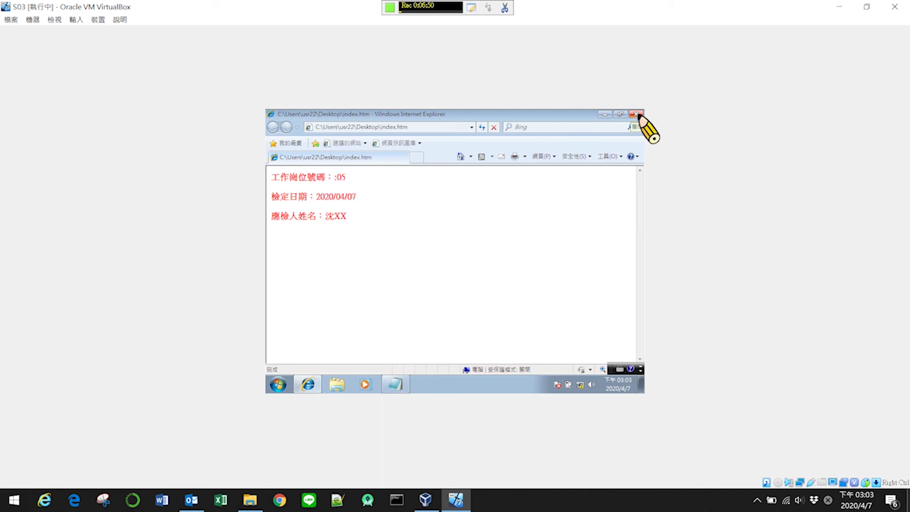
- Close and reopen the index.htm preview in Internet Explorer to recheck the page
{"action": "left_click", "coordinate": [636, 114]}
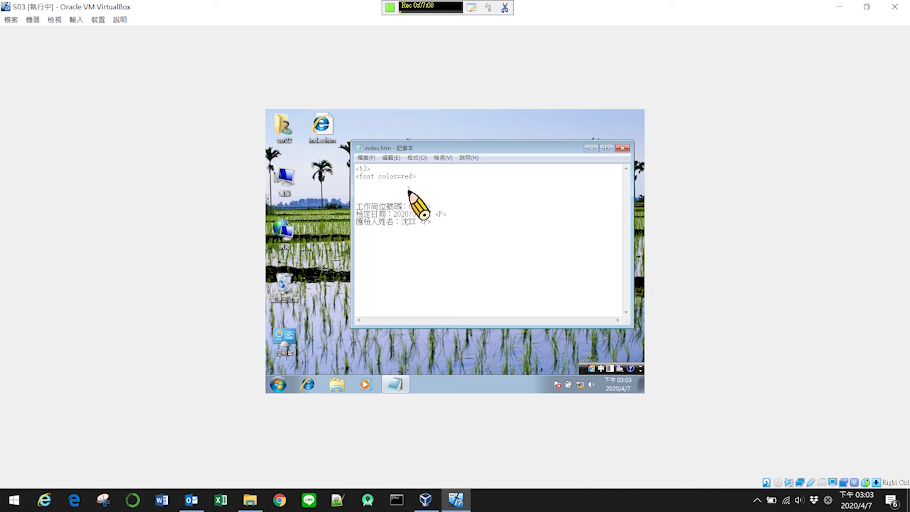
{"action": "double_click", "coordinate": [310, 121]}
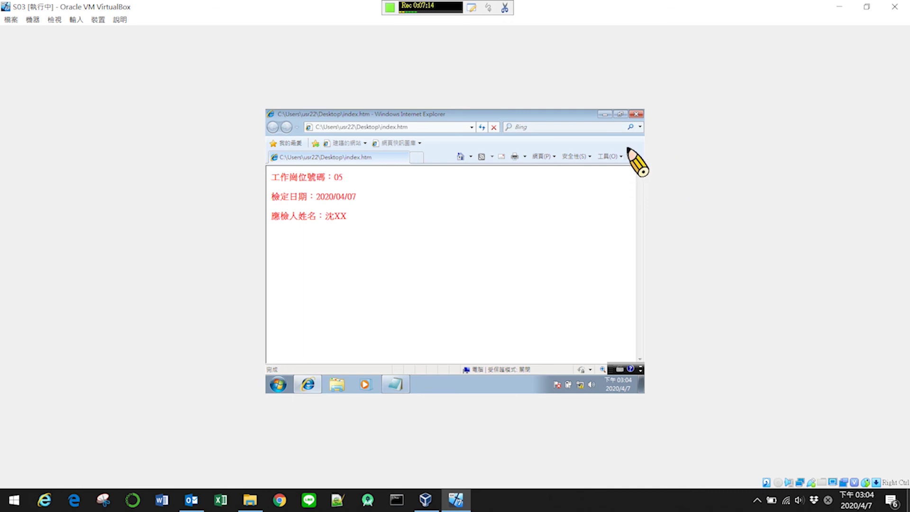
{"action": "left_click", "coordinate": [635, 114]}
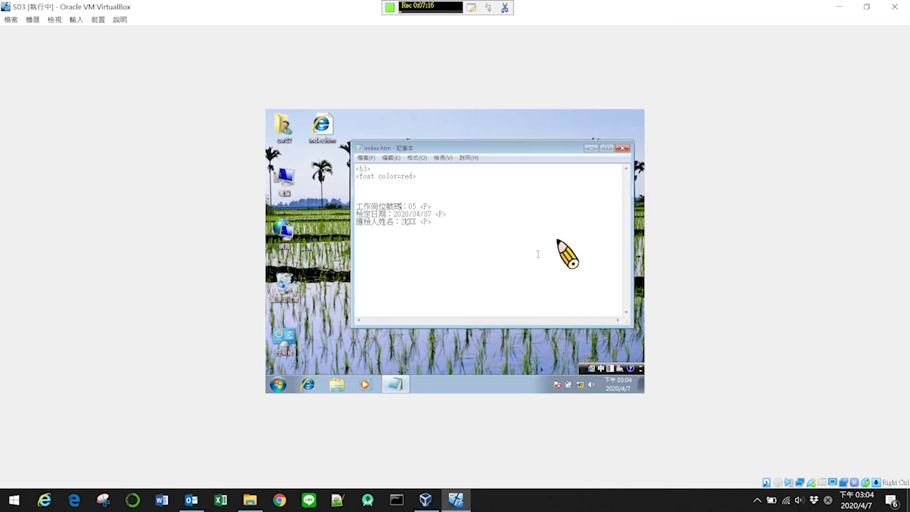
{"action": "left_click", "coordinate": [319, 121]}
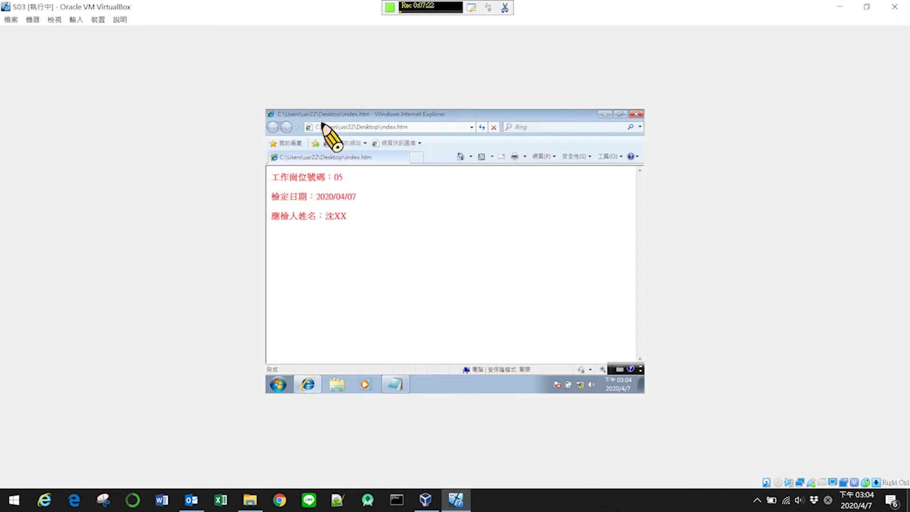
- Visit the current home page, then return to index.htm
{"action": "left_click", "coordinate": [471, 156]}
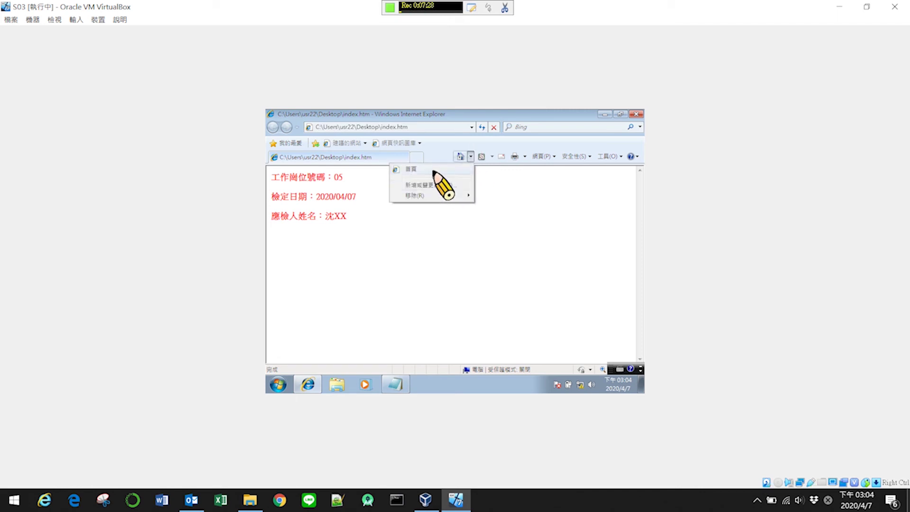
{"action": "left_click", "coordinate": [434, 171]}
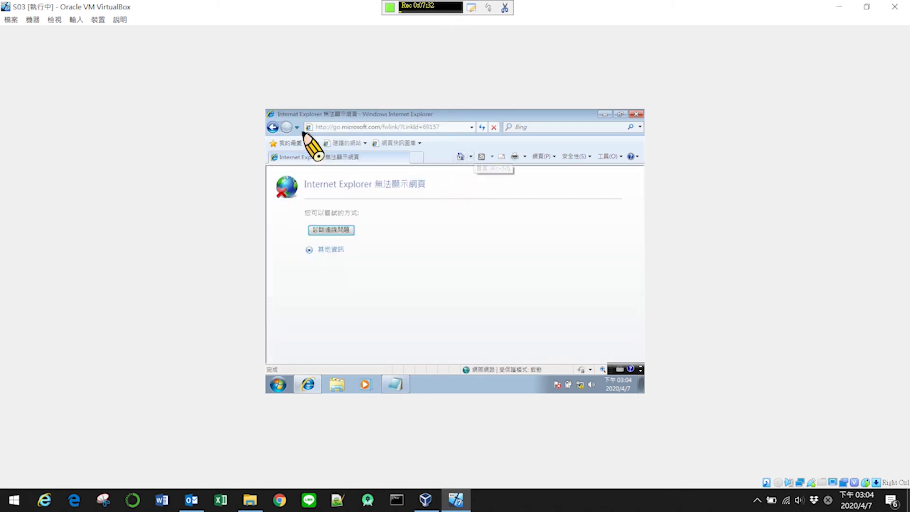
{"action": "left_click", "coordinate": [273, 127]}
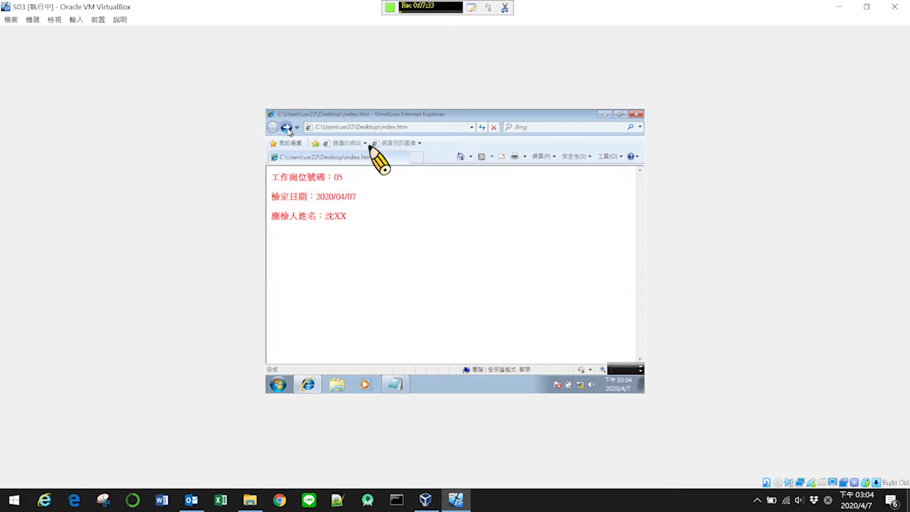
- Set index.htm as the only home page, confirming with Yes, then close Internet Explorer
{"action": "left_click", "coordinate": [470, 157]}
{"action": "left_click", "coordinate": [453, 185]}
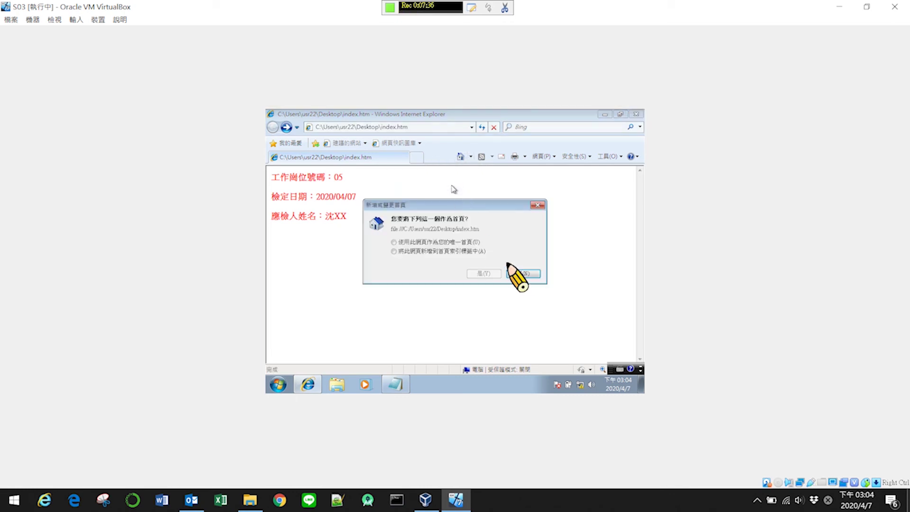
{"action": "left_click", "coordinate": [412, 242]}
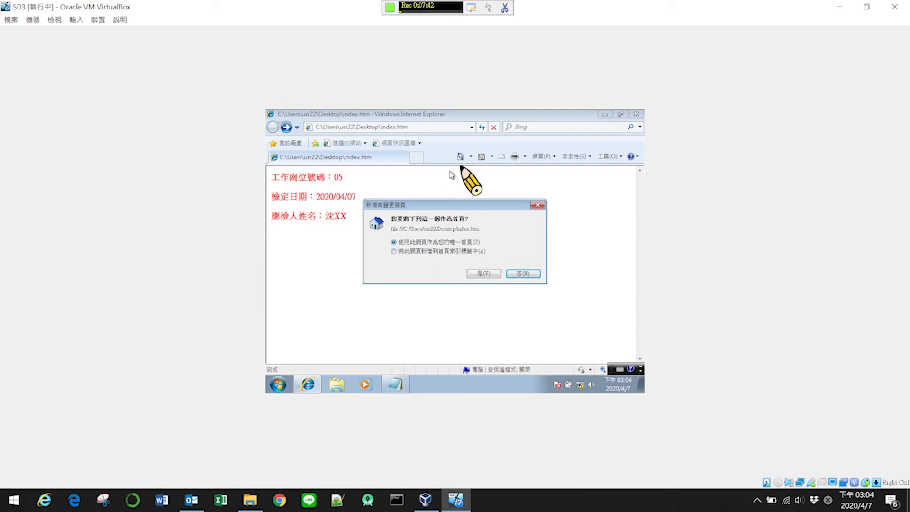
{"action": "left_click", "coordinate": [484, 274]}
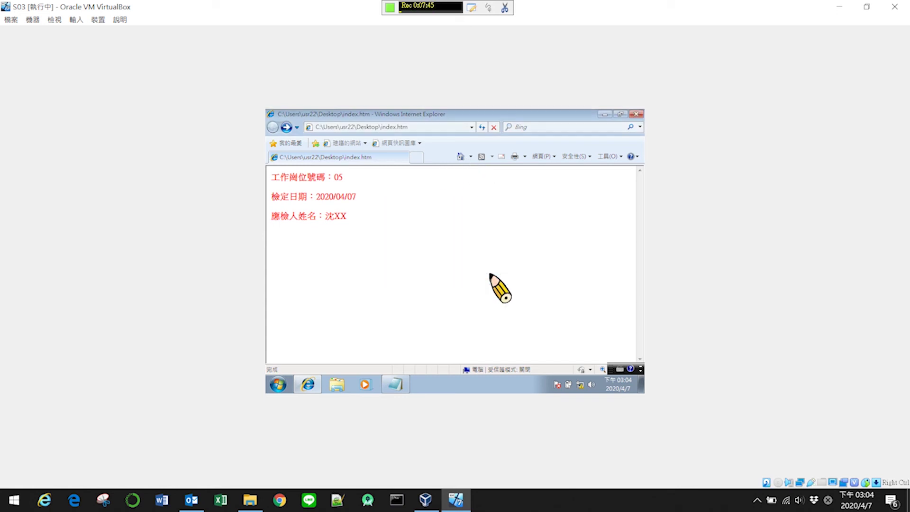
{"action": "left_click", "coordinate": [471, 156]}
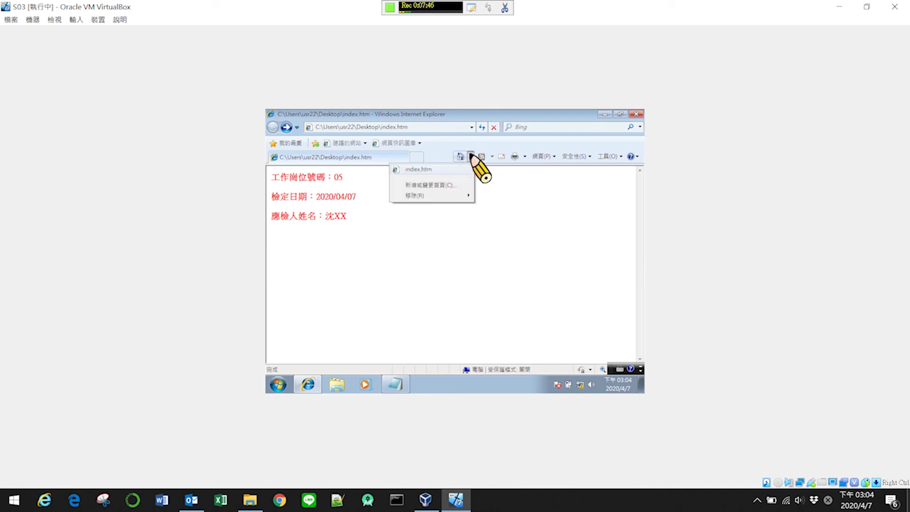
{"action": "left_click", "coordinate": [447, 186]}
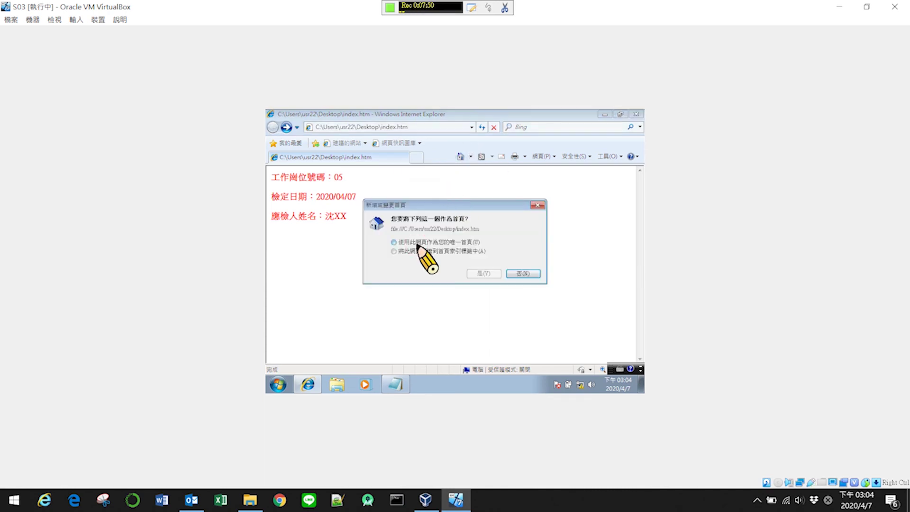
{"action": "left_click", "coordinate": [483, 274]}
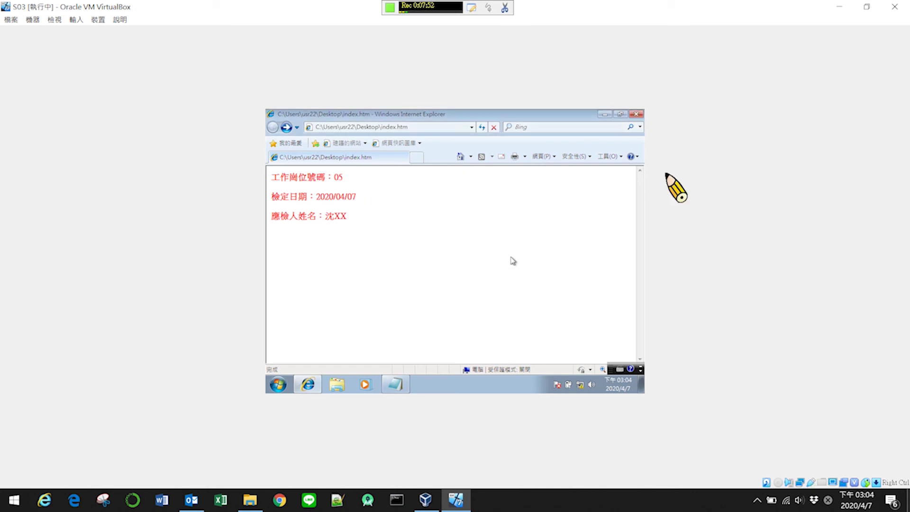
{"action": "left_click", "coordinate": [636, 114]}
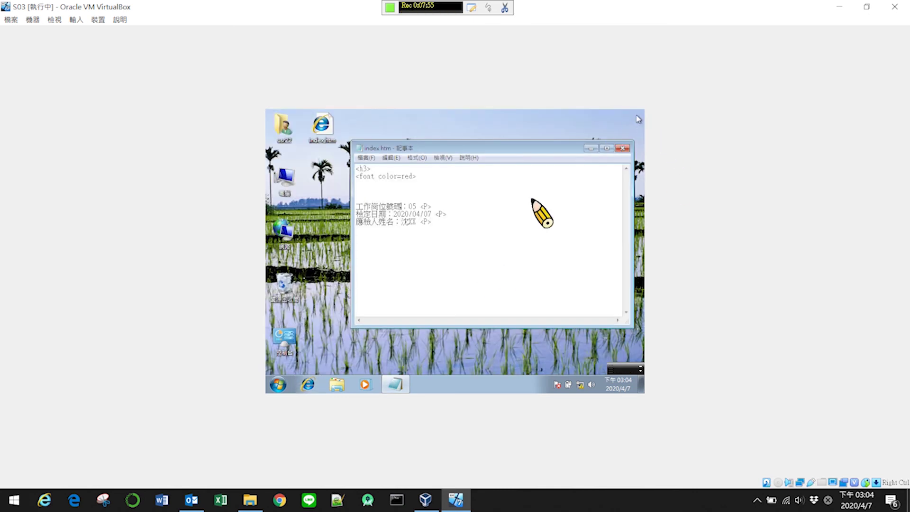
- Close the remaining window so only the Windows 7 desktop shows
{"action": "left_click", "coordinate": [307, 385]}
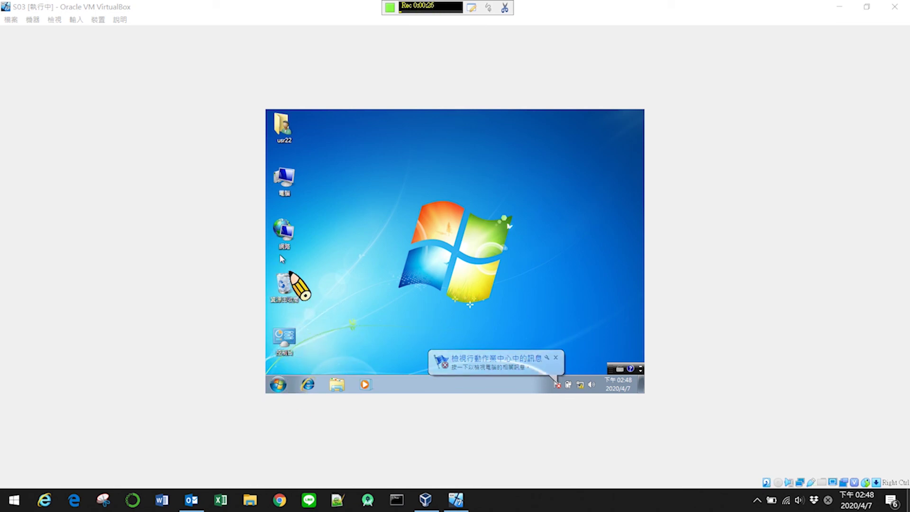
- Open Control Panel, switch View by to Small icons, and go to User Accounts
{"action": "double_click", "coordinate": [284, 339]}
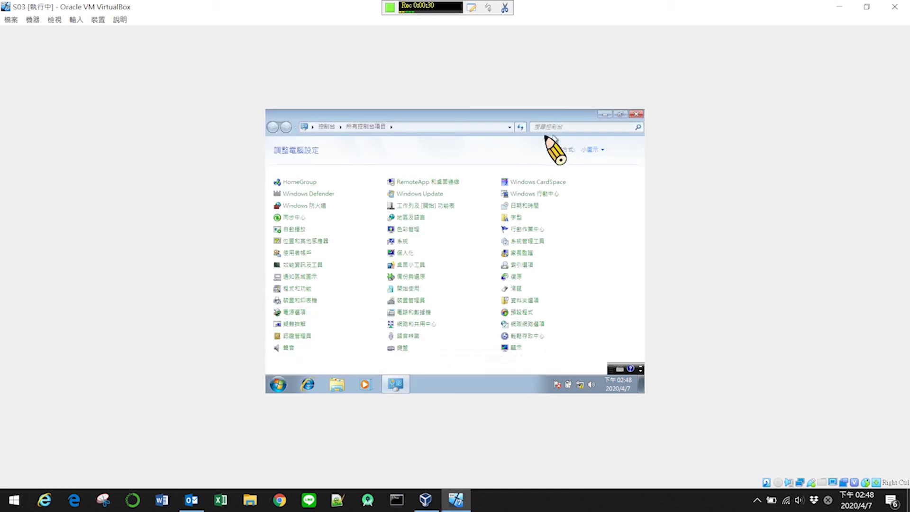
{"action": "left_click", "coordinate": [602, 150]}
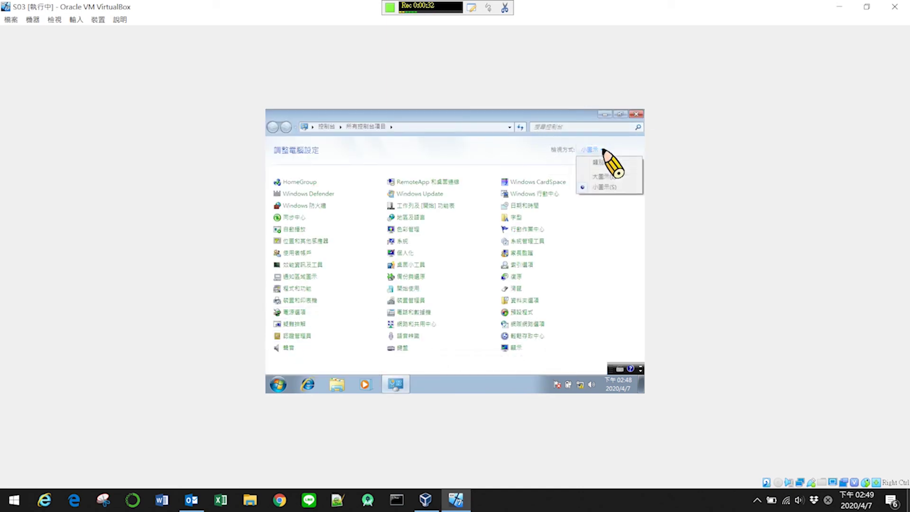
{"action": "left_click", "coordinate": [603, 176]}
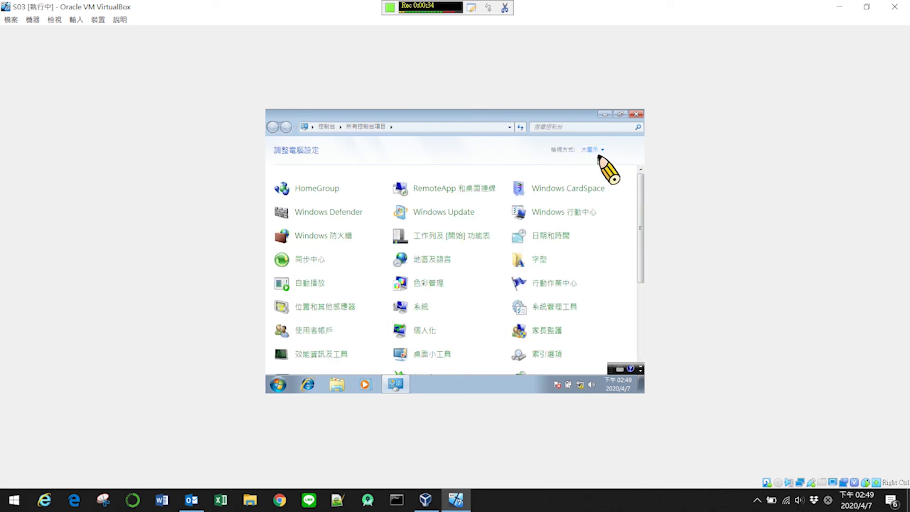
{"action": "scroll", "coordinate": [607, 204], "scroll_direction": "down", "scroll_amount": 5}
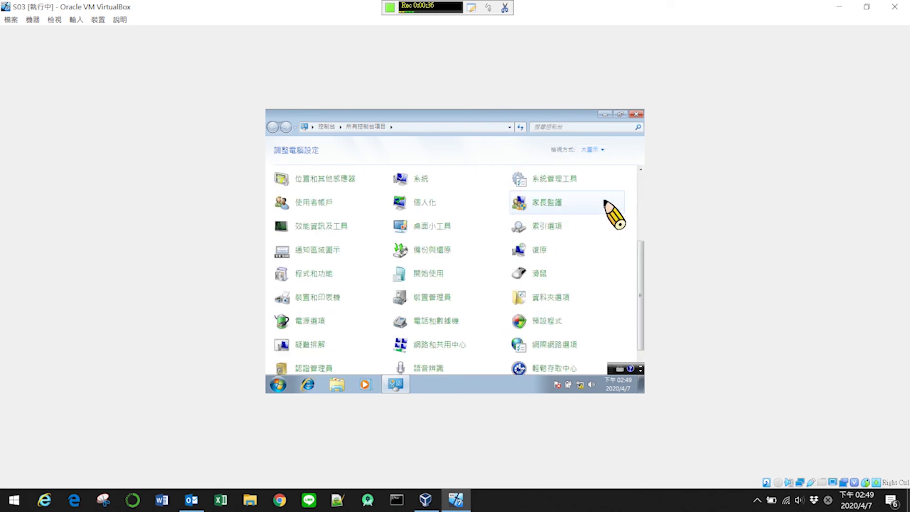
{"action": "scroll", "coordinate": [605, 203], "scroll_direction": "up", "scroll_amount": 3}
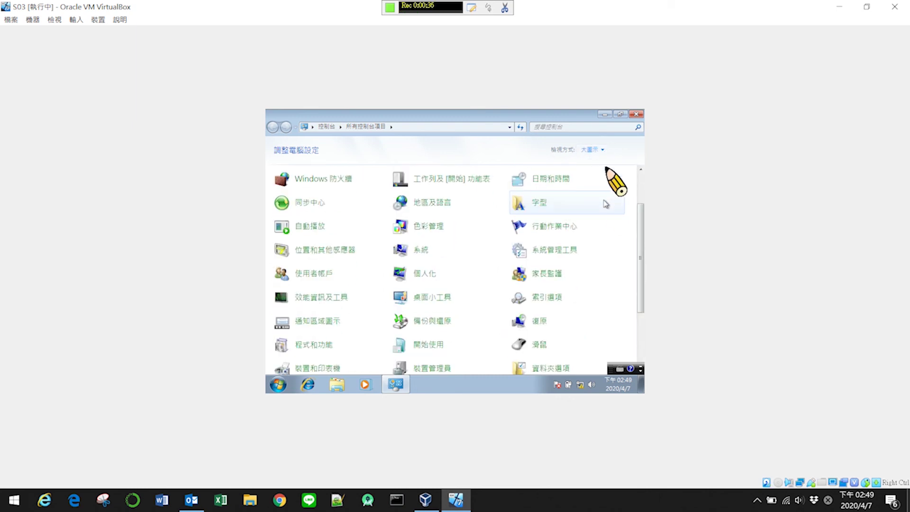
{"action": "left_click", "coordinate": [602, 150]}
{"action": "left_click", "coordinate": [602, 188]}
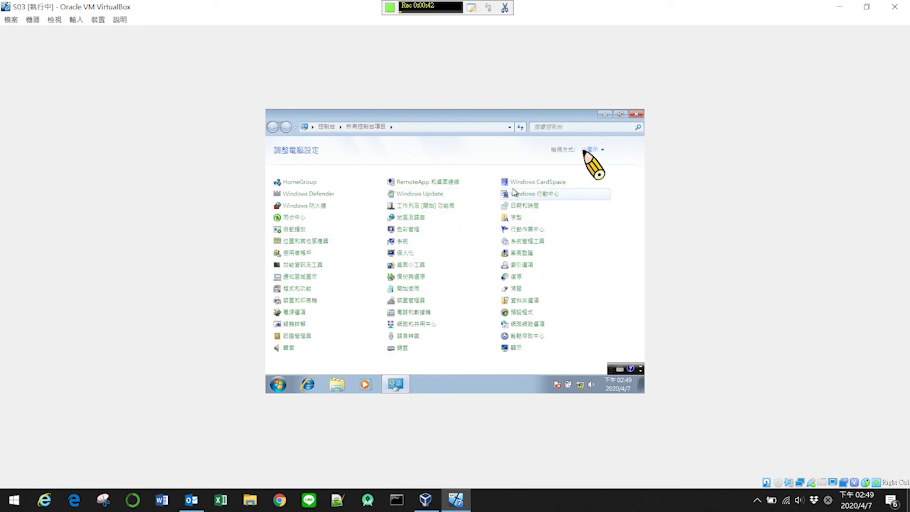
{"action": "left_click", "coordinate": [307, 255]}
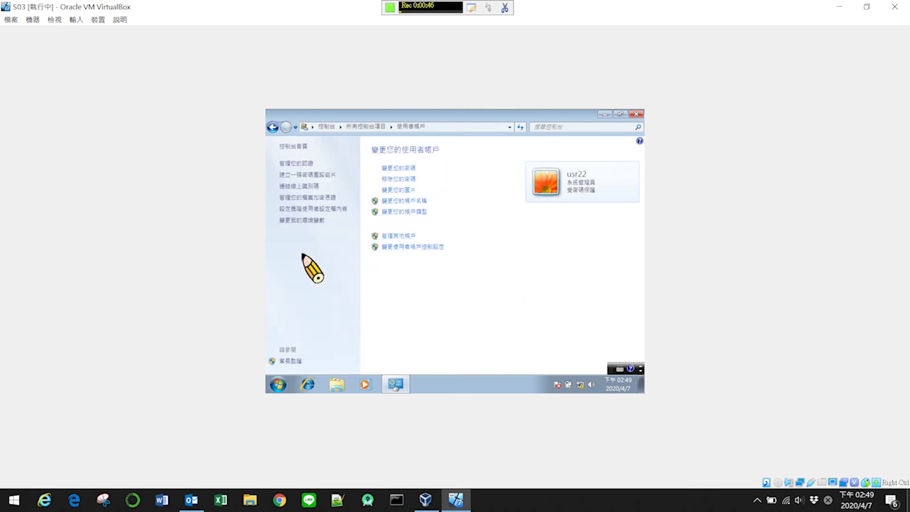